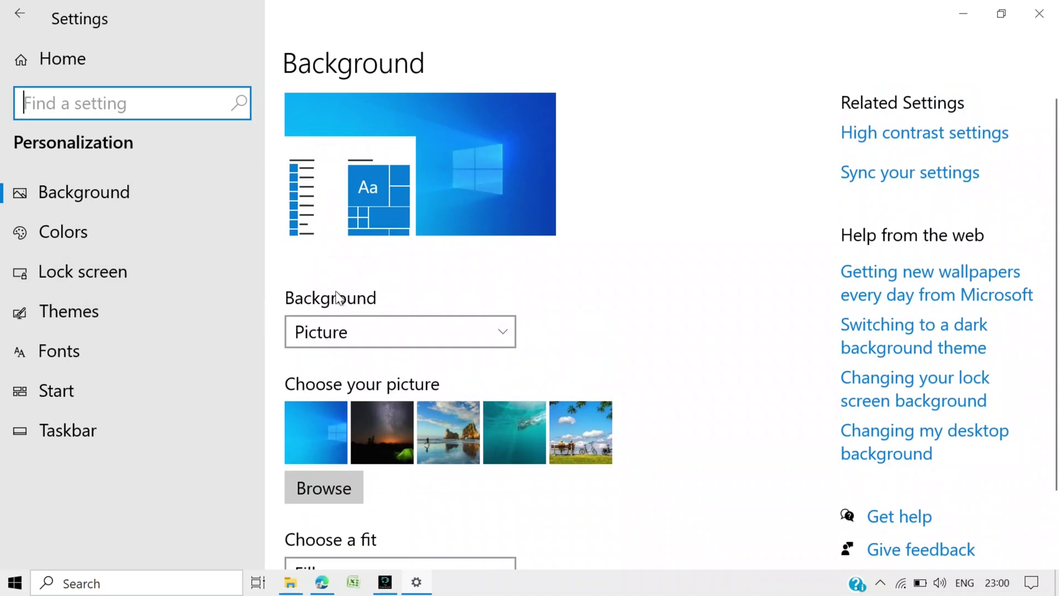
# Keep the background type on Picture, apply the starry night picture with the green tent, and show the desktop
pyautogui.click(478, 333)
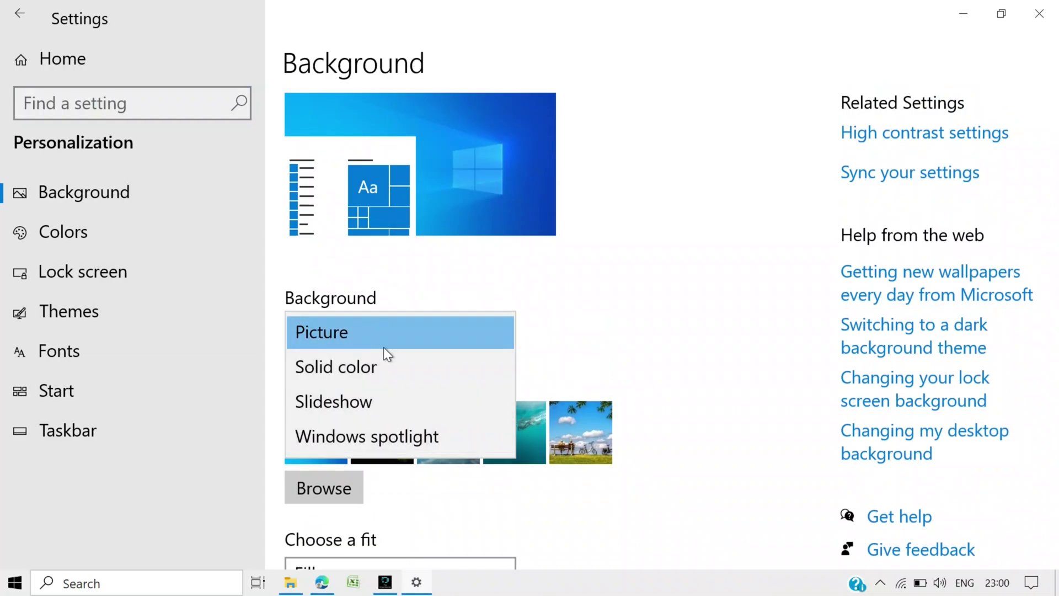
pyautogui.click(563, 330)
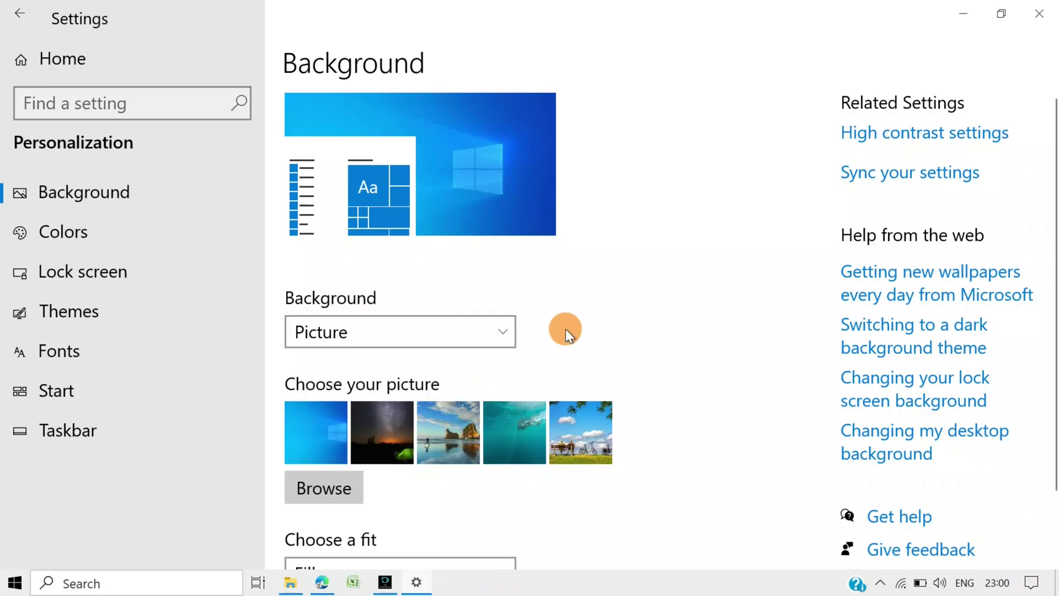
pyautogui.click(470, 329)
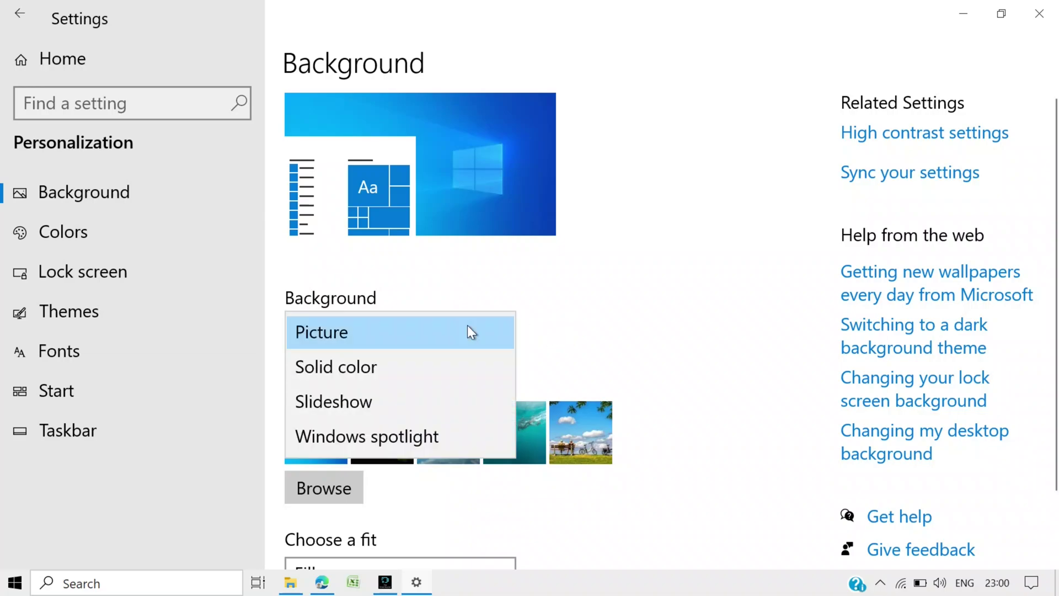
pyautogui.click(371, 337)
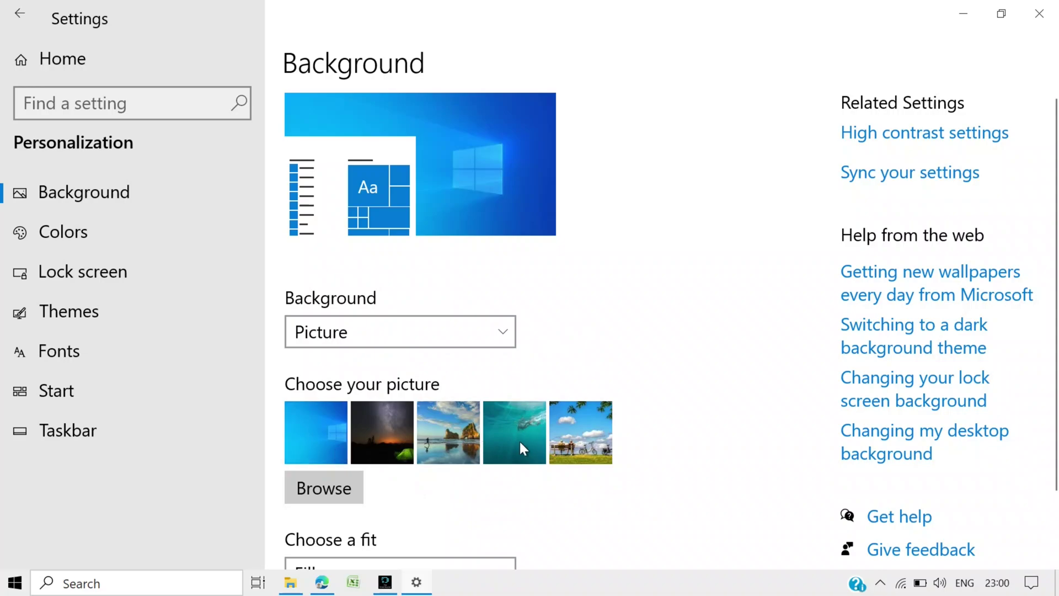
pyautogui.click(381, 428)
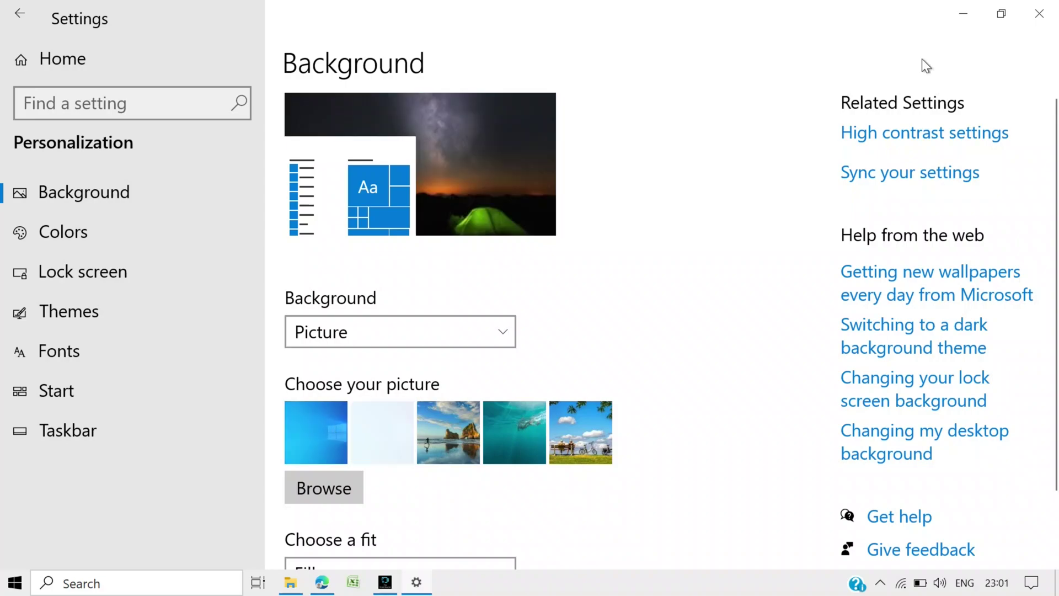
pyautogui.click(962, 14)
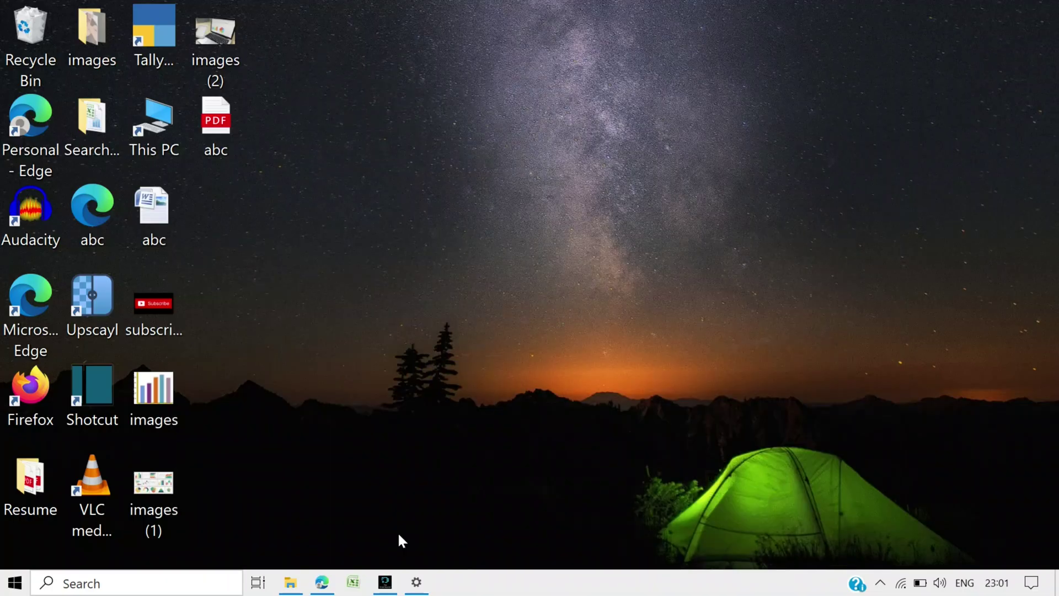
# Return to the background settings, apply the beach picture with the rock arch, and show the desktop
pyautogui.click(416, 582)
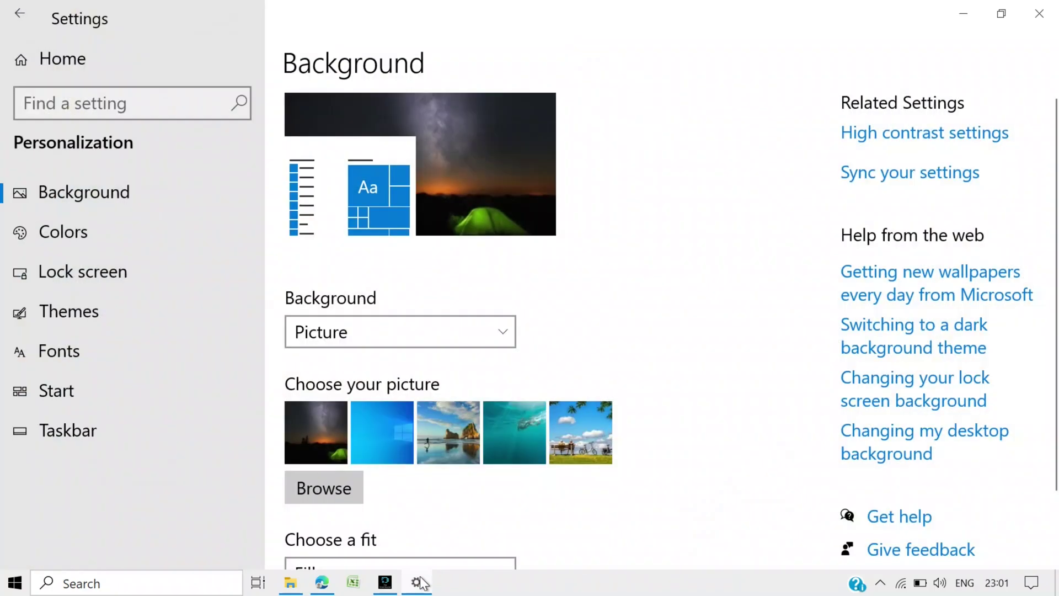
pyautogui.click(451, 430)
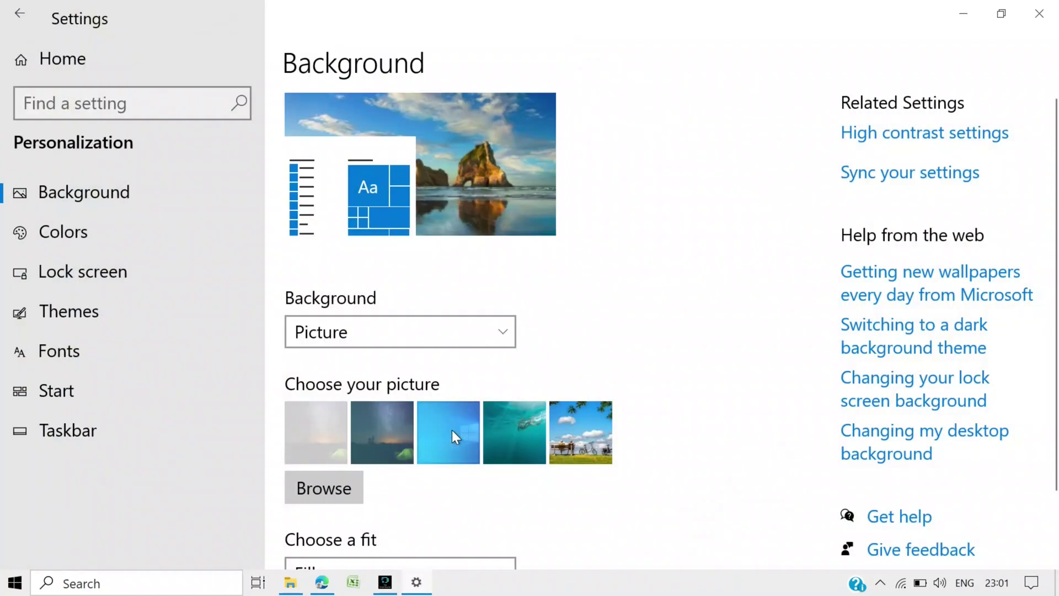
pyautogui.click(962, 14)
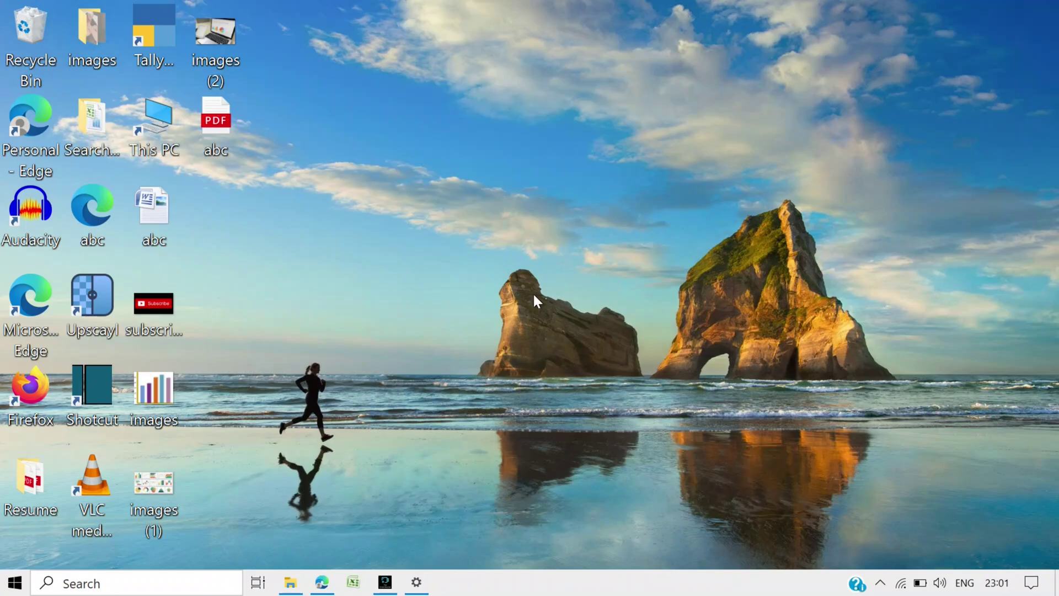
# Return to the background settings and browse for a custom picture in the WallPaper folder
pyautogui.click(415, 584)
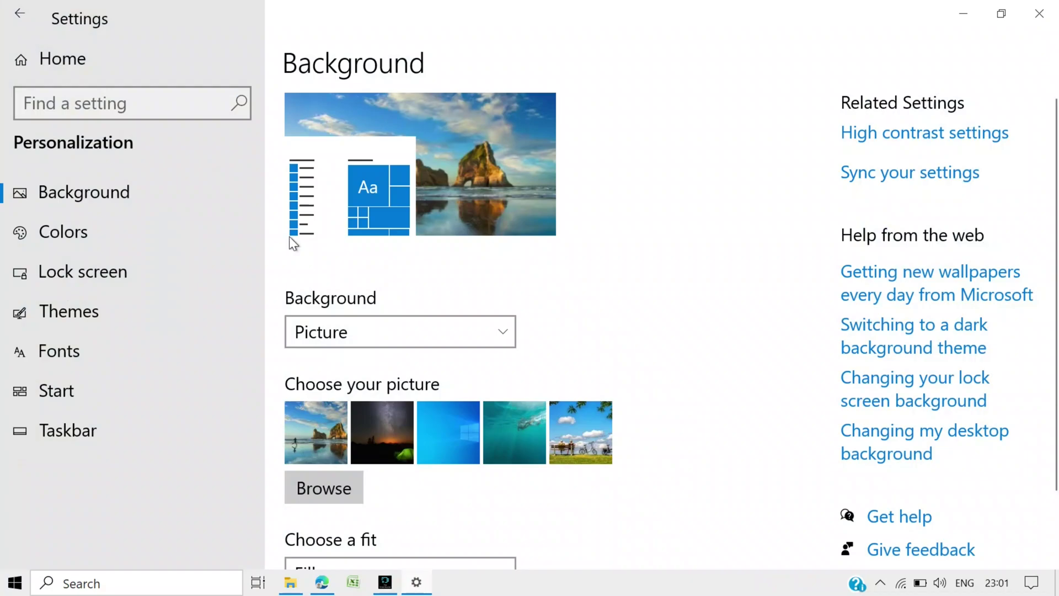
pyautogui.scroll(-2, 614, 293)
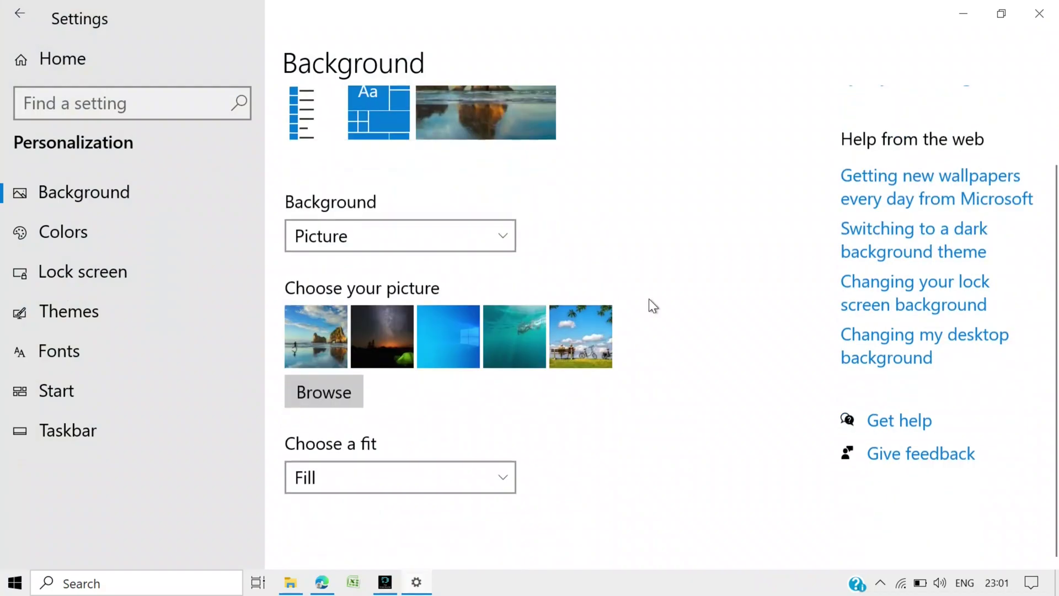
pyautogui.scroll(2, 650, 292)
pyautogui.scroll(-2, 660, 264)
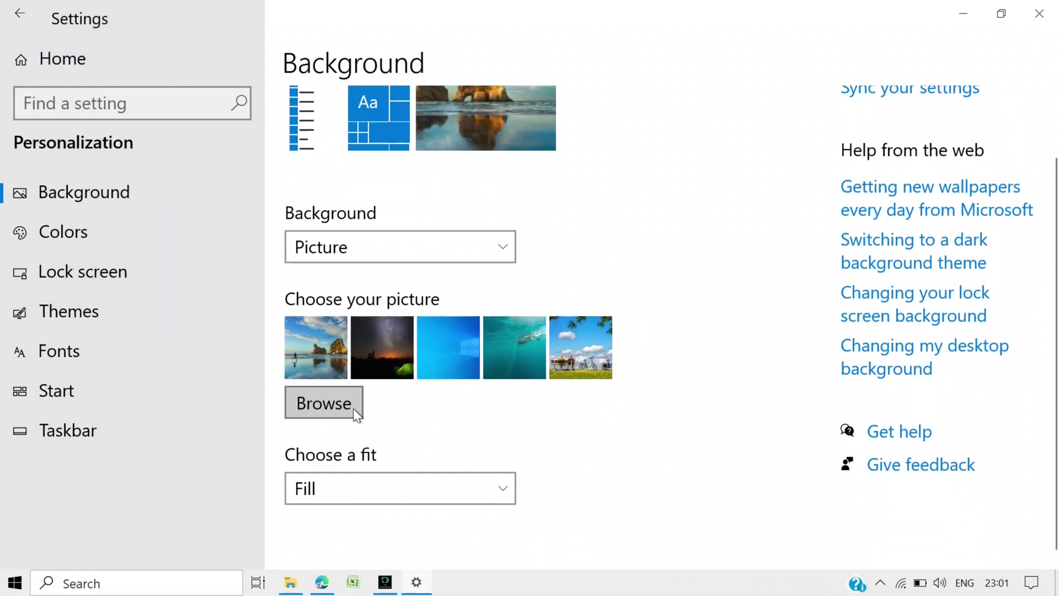
pyautogui.click(321, 408)
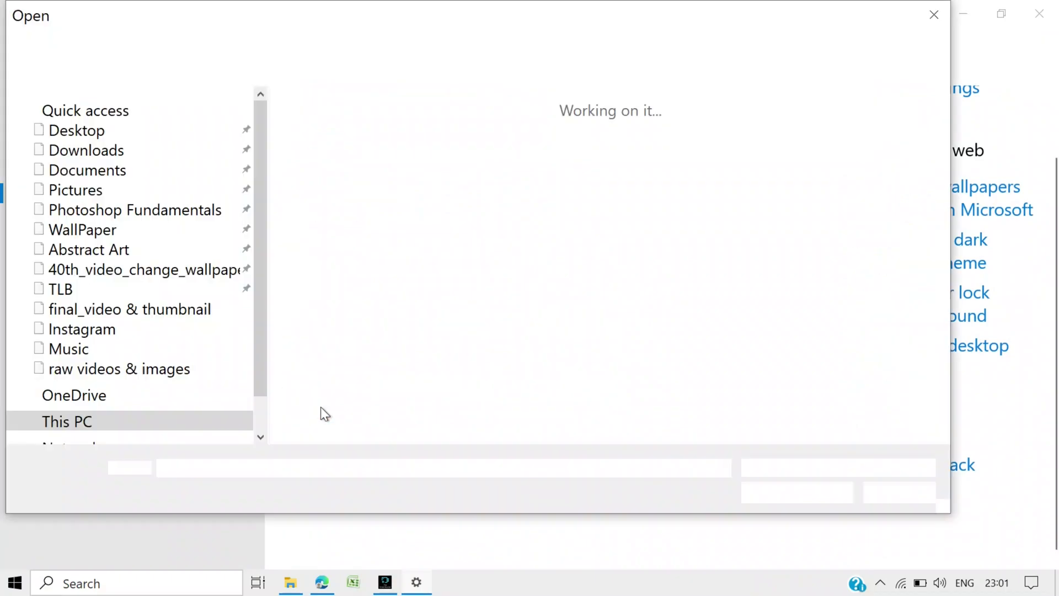
pyautogui.scroll(3, 158, 237)
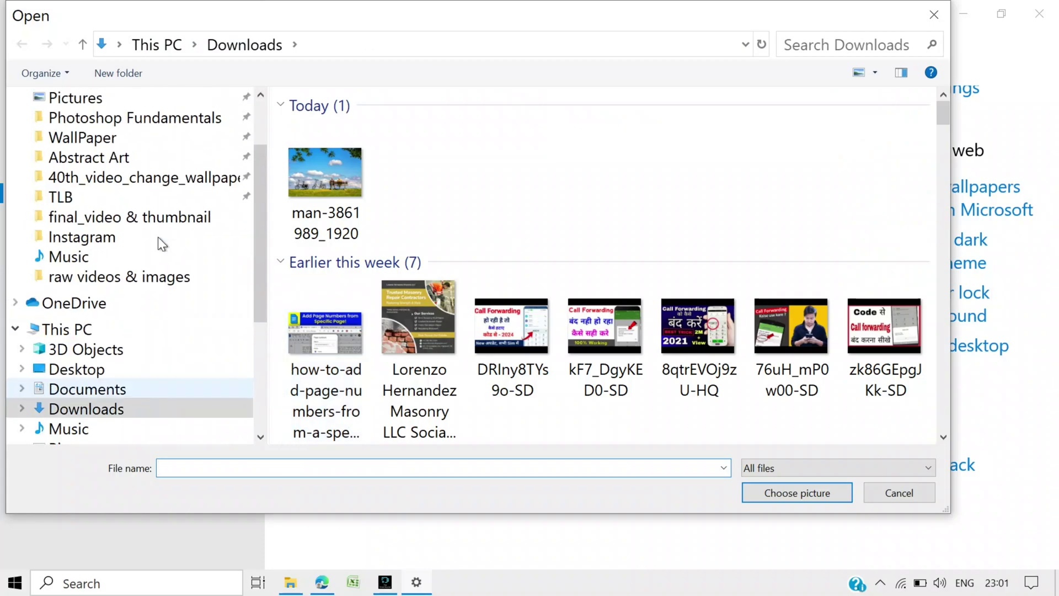
pyautogui.scroll(1, 158, 237)
pyautogui.click(63, 205)
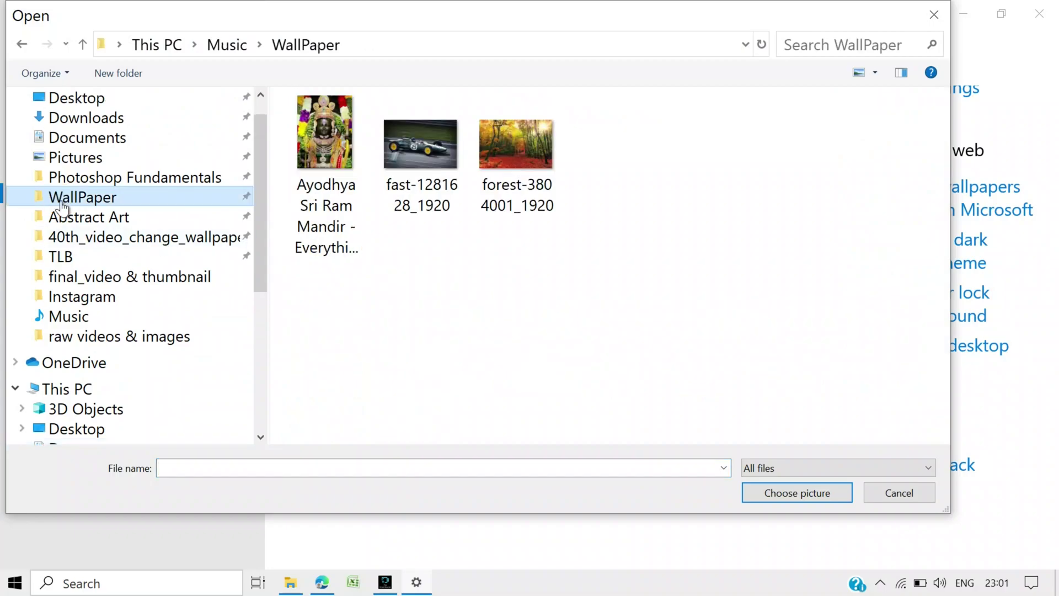
# Choose forest-3804001_1920 as the background picture and view it on the desktop
pyautogui.click(525, 141)
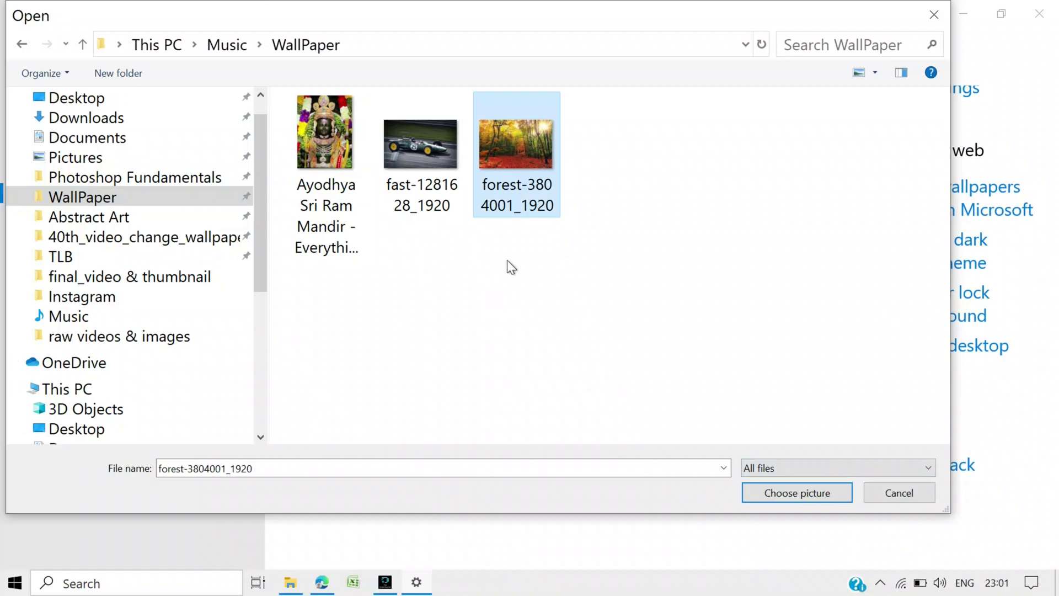
pyautogui.click(835, 492)
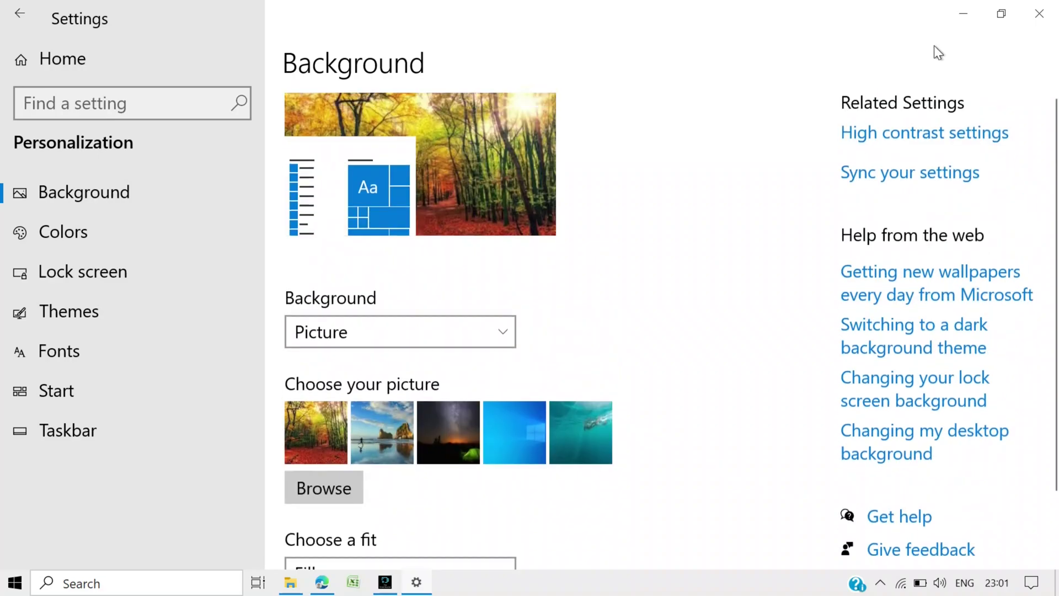
pyautogui.click(962, 14)
pyautogui.click(963, 12)
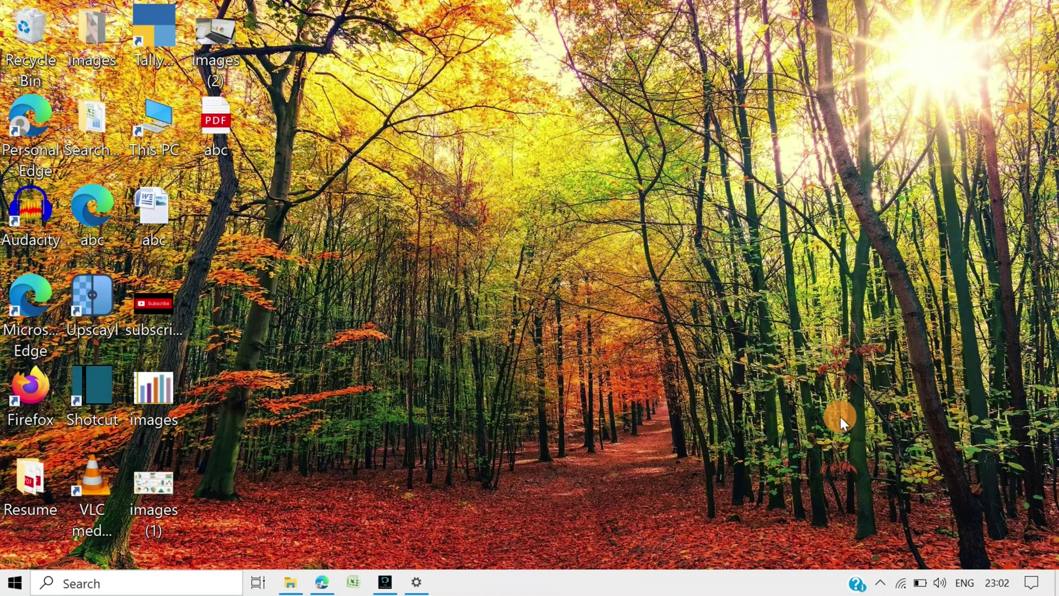
pyautogui.moveTo(478, 108); pyautogui.dragTo(648, 368)
pyautogui.moveTo(430, 148); pyautogui.dragTo(614, 345)
# Change the background type to Solid color in the background settings, pick orange, and show the desktop
pyautogui.click(422, 582)
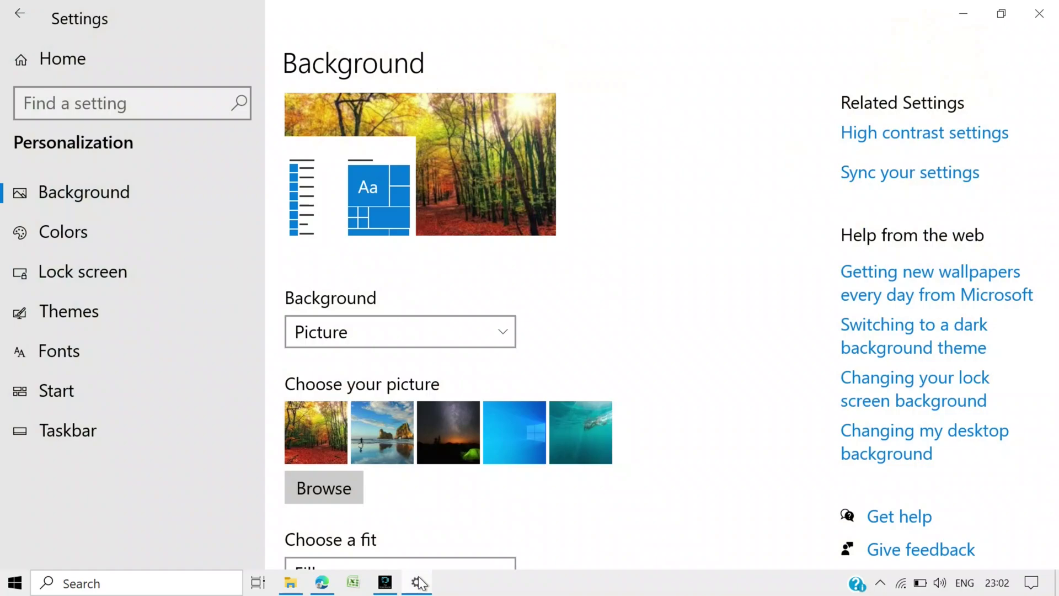
pyautogui.scroll(-3, 714, 334)
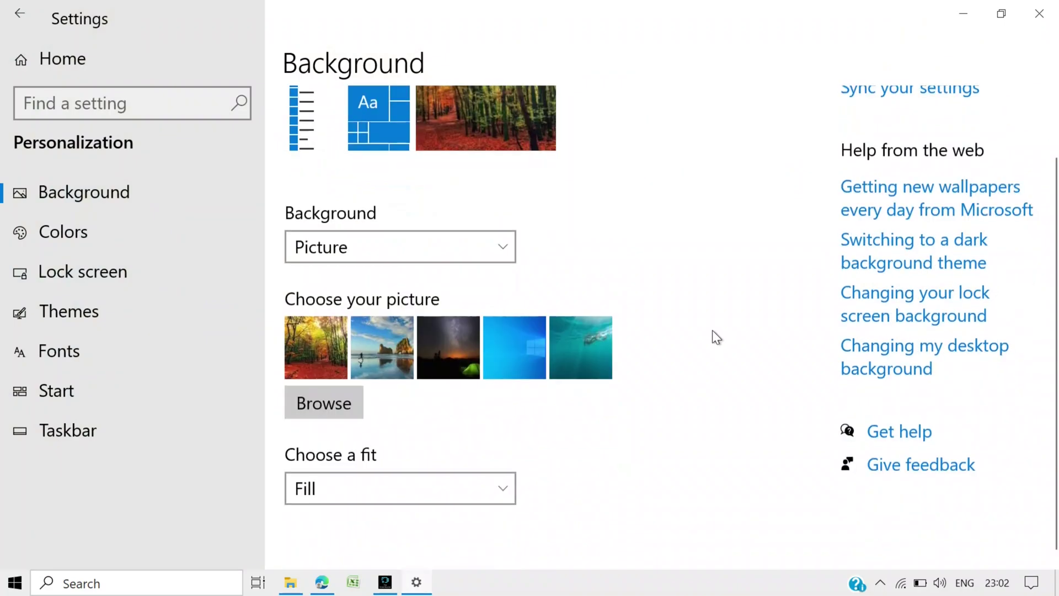
pyautogui.scroll(3, 713, 330)
pyautogui.click(482, 328)
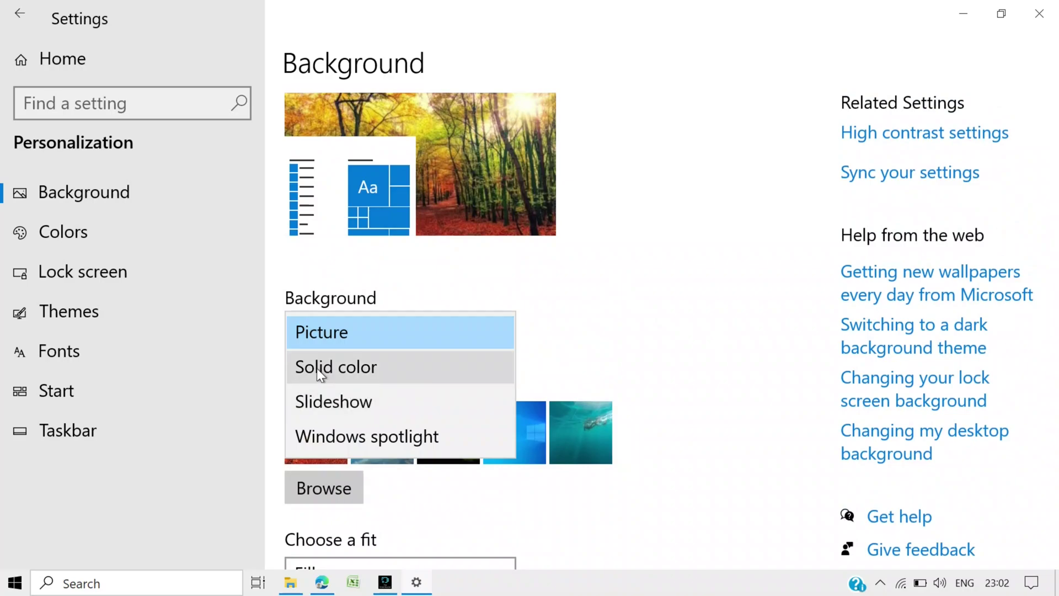
pyautogui.click(316, 368)
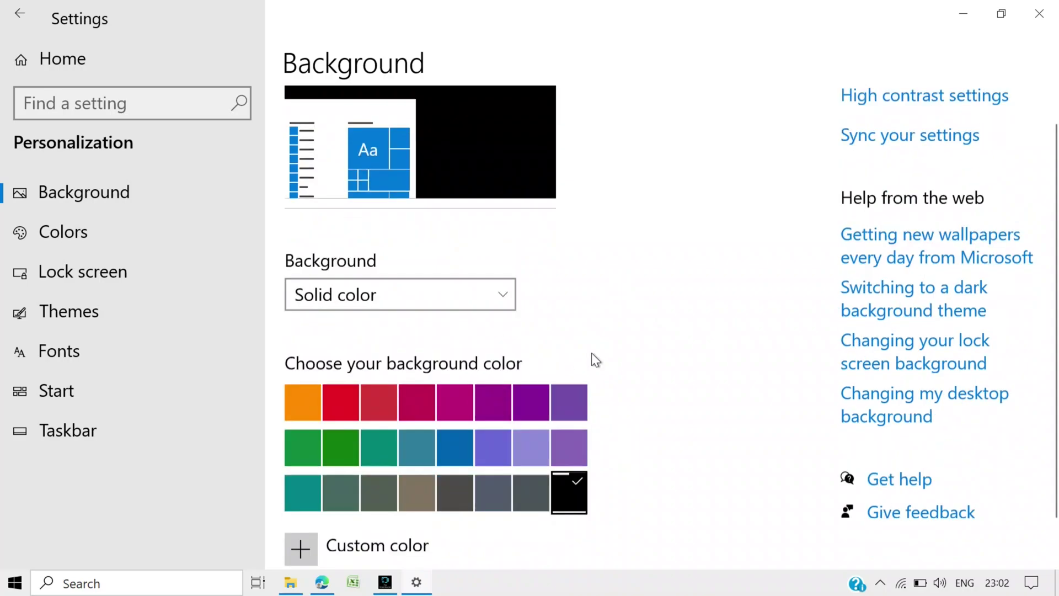
pyautogui.scroll(-1, 591, 354)
pyautogui.click(303, 364)
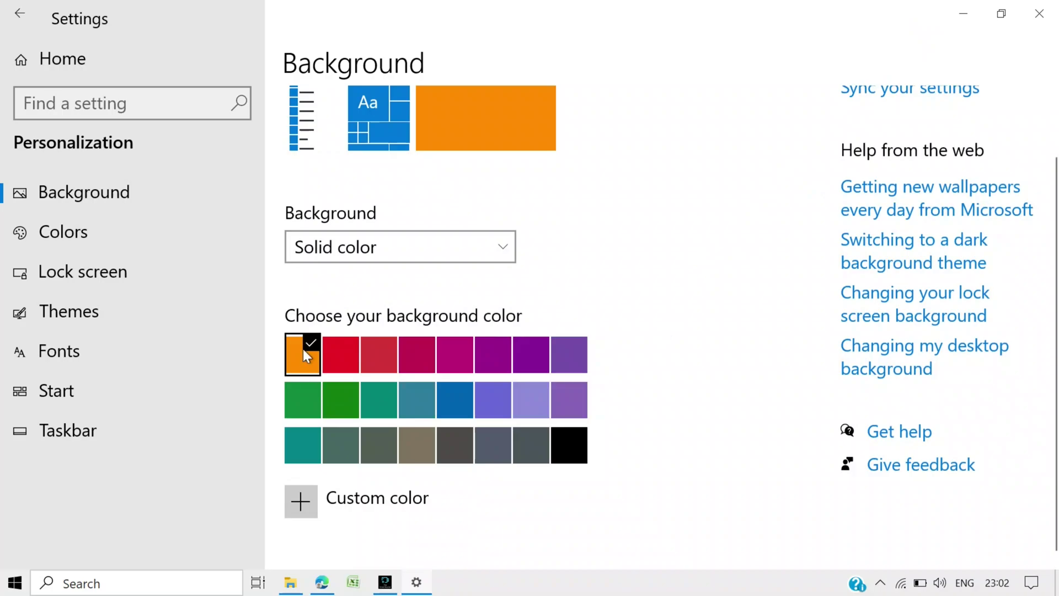
pyautogui.click(958, 6)
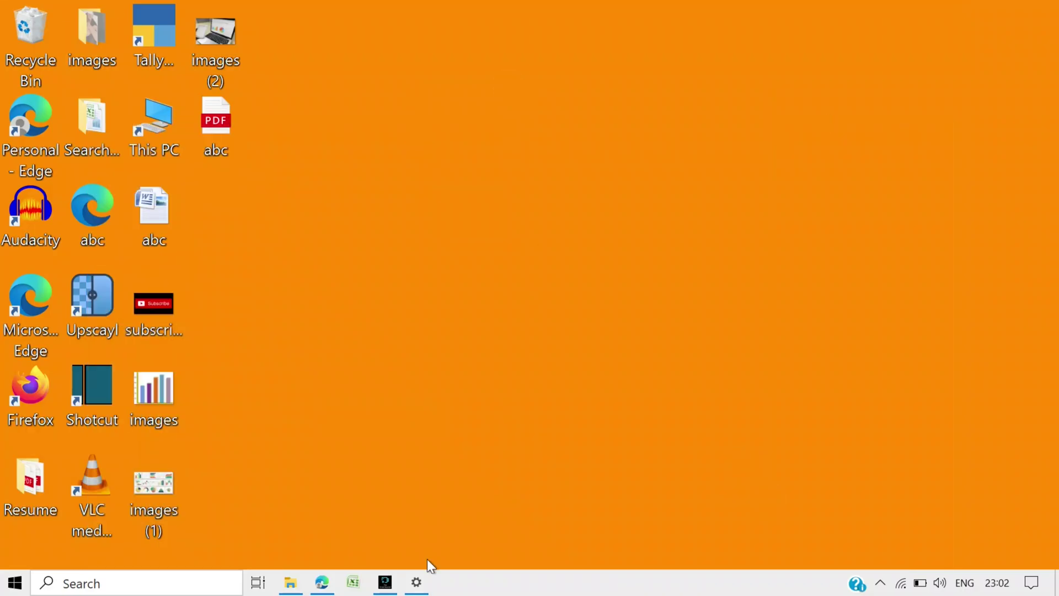
# Change the background type to Slideshow in the background settings and show the desktop
pyautogui.click(416, 581)
pyautogui.click(348, 251)
pyautogui.click(348, 279)
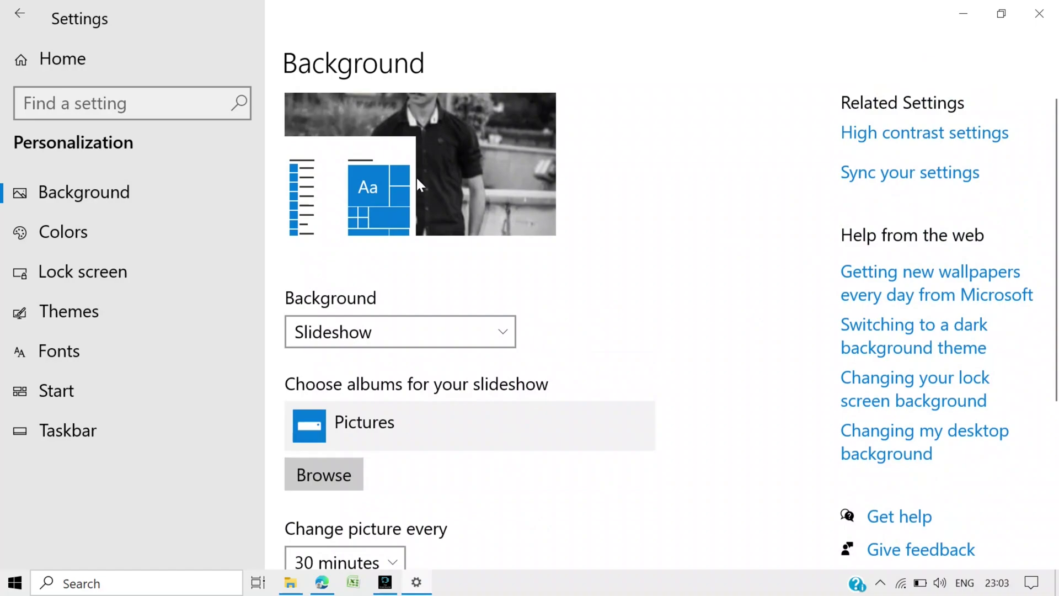
pyautogui.click(961, 12)
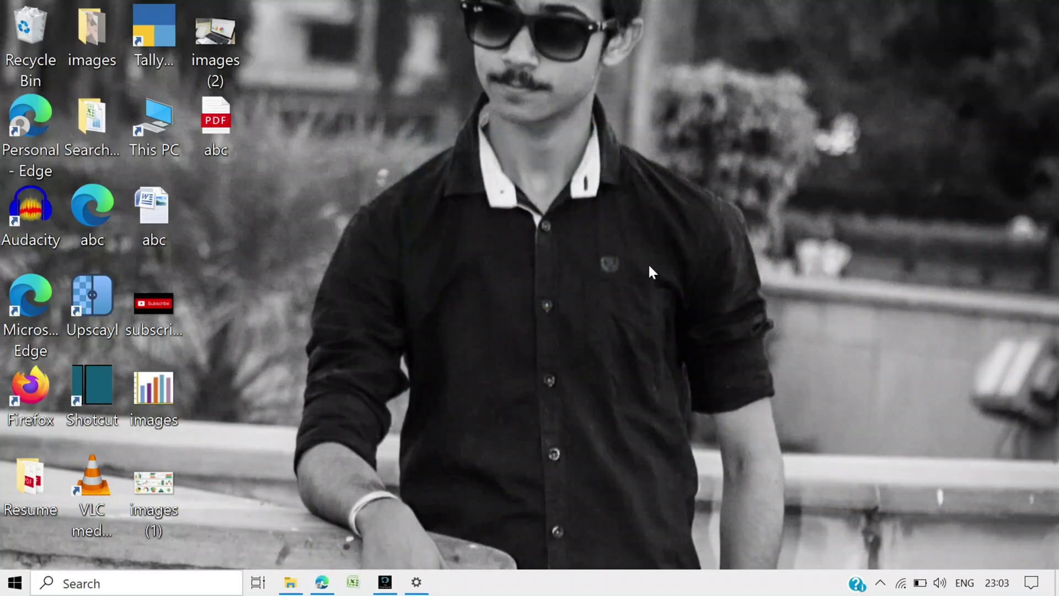
# Return to the slideshow settings and set the picture to change every 6 hours
pyautogui.click(416, 580)
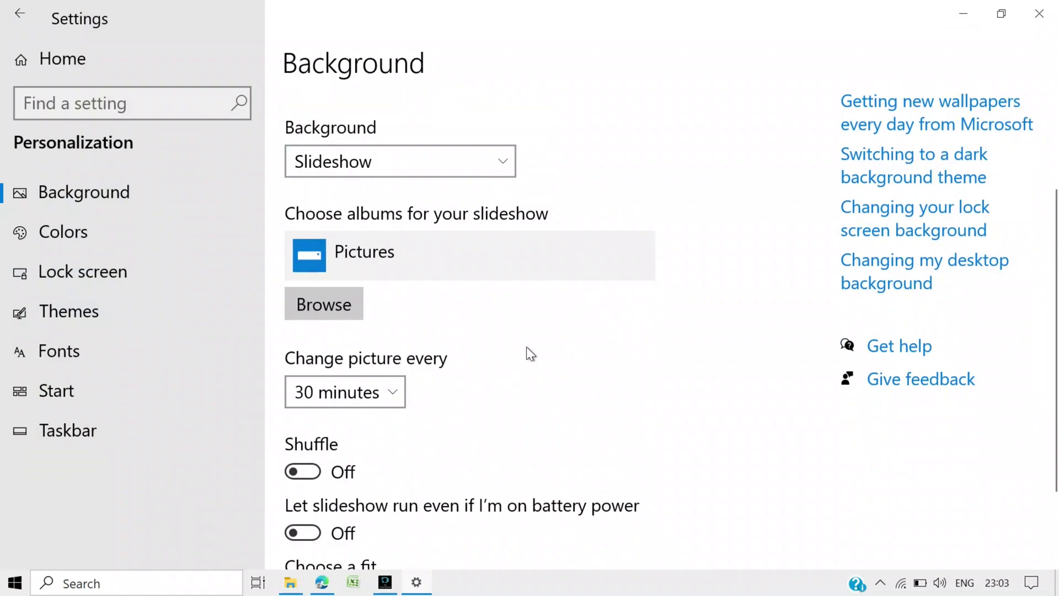
pyautogui.click(393, 391)
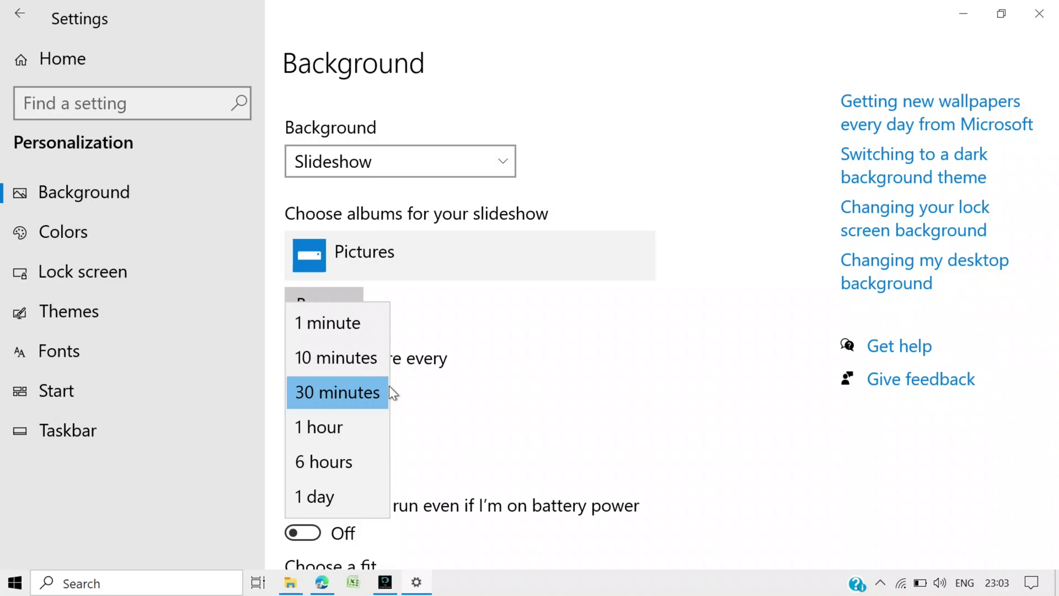
pyautogui.click(355, 460)
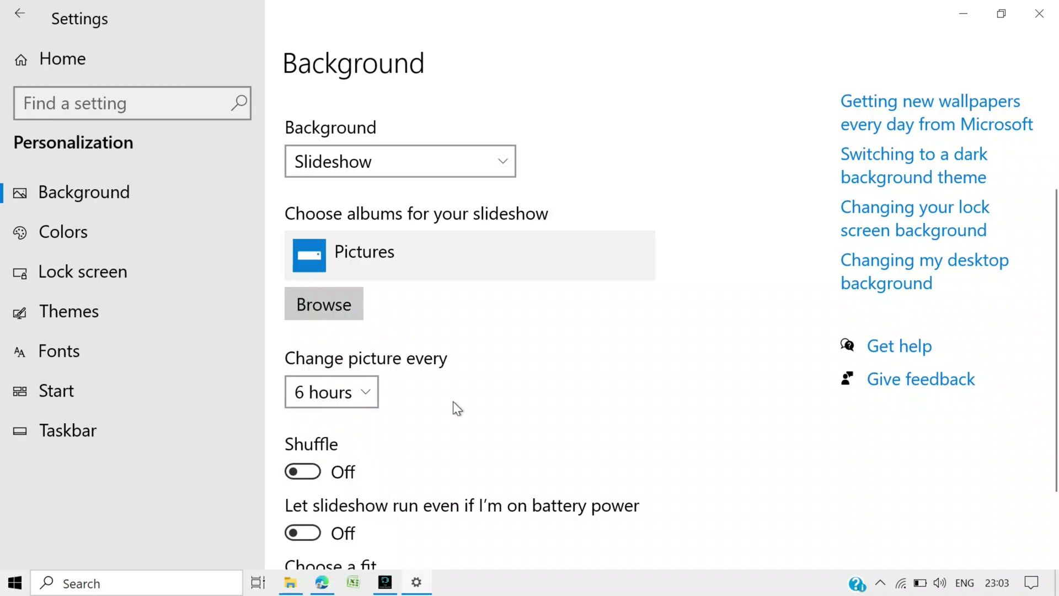
pyautogui.scroll(-2, 518, 377)
pyautogui.scroll(1, 518, 377)
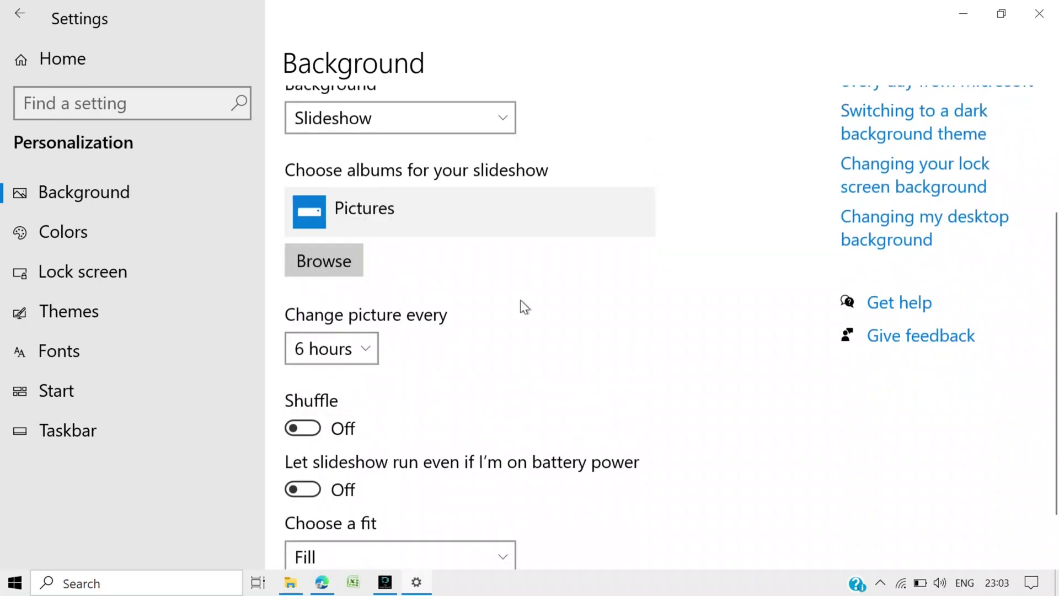
# Change the background type to Windows spotlight and reopen the personalization settings from the desktop
pyautogui.click(477, 128)
pyautogui.click(472, 158)
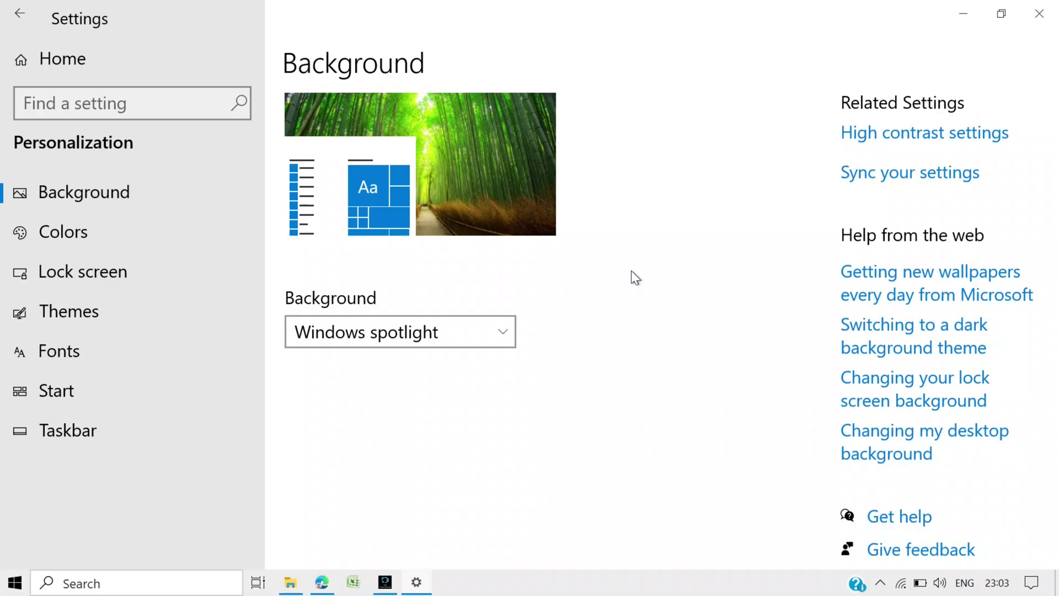
pyautogui.rightClick(694, 234)
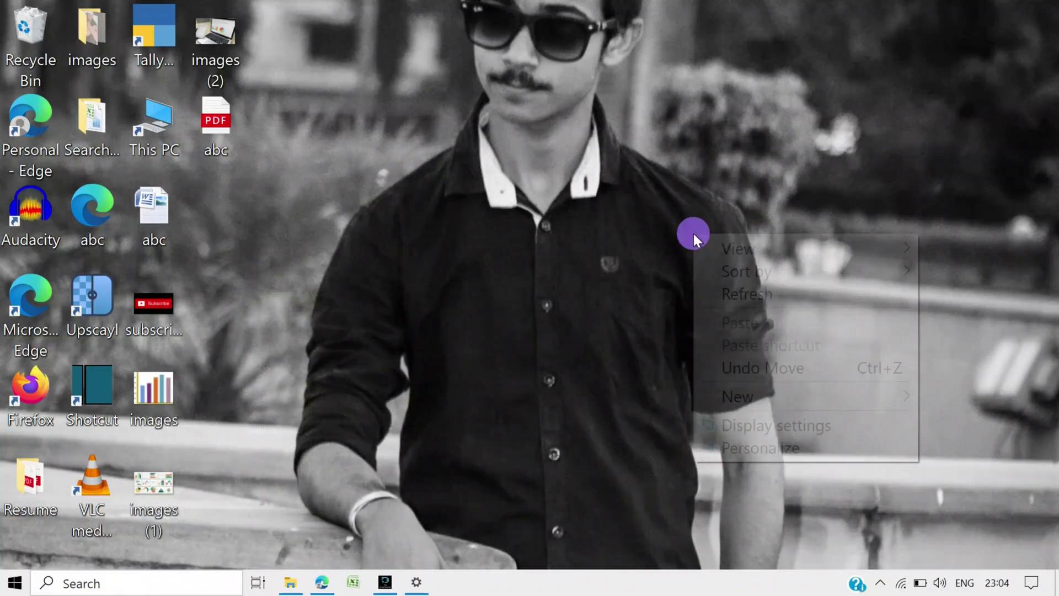
pyautogui.click(766, 448)
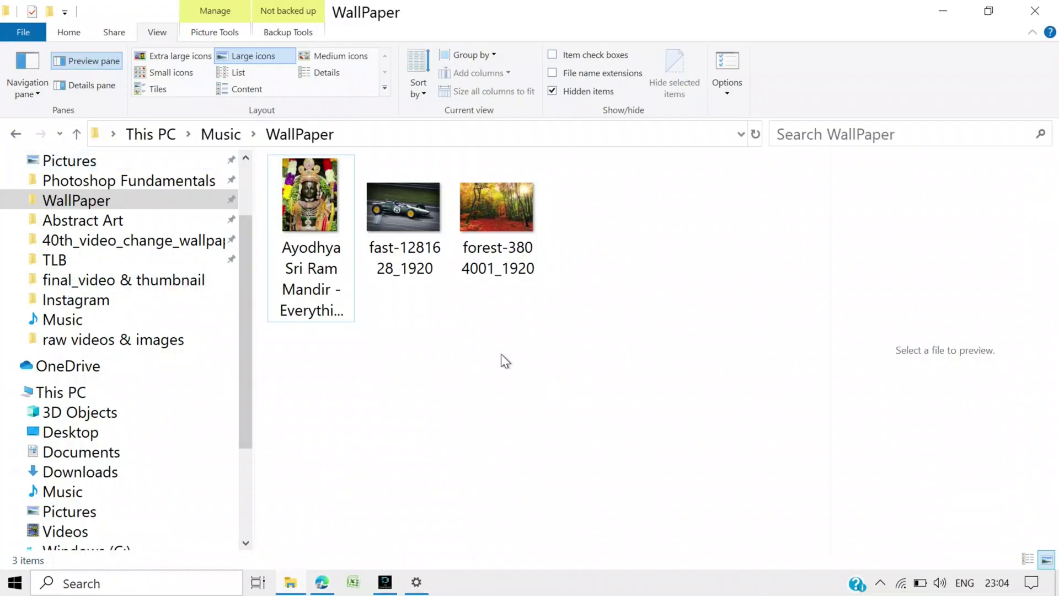
# Set the Ayodhya Sri Ram Mandir picture in File Explorer's WallPaper folder as the desktop background
pyautogui.click(316, 216)
pyautogui.rightClick(314, 213)
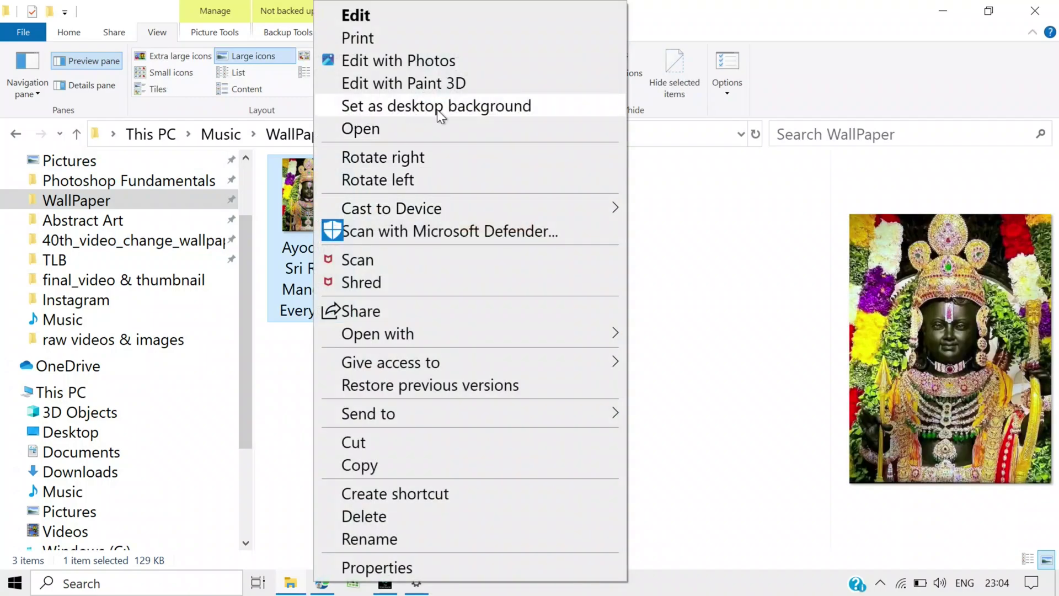
pyautogui.click(495, 111)
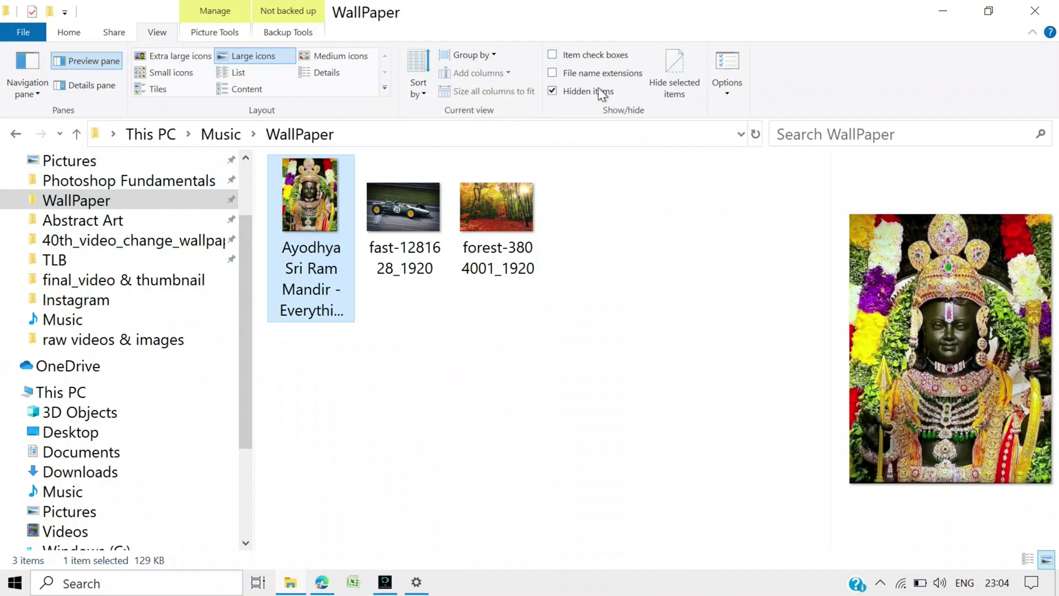
# Clear the open windows to show the new wallpaper and refresh the desktop
pyautogui.click(932, 11)
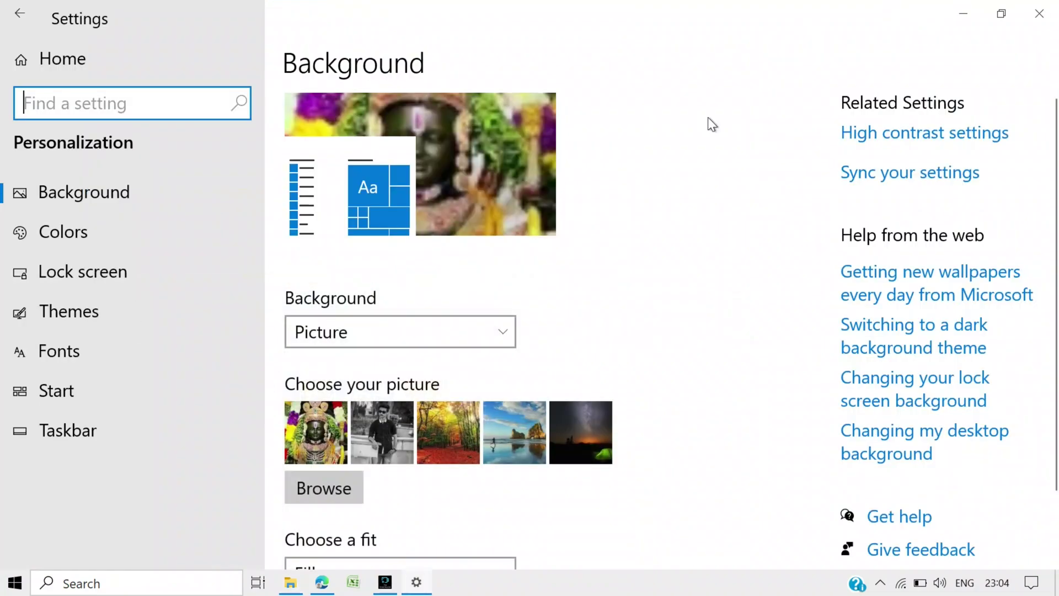
pyautogui.click(955, 9)
pyautogui.rightClick(666, 93)
pyautogui.click(709, 146)
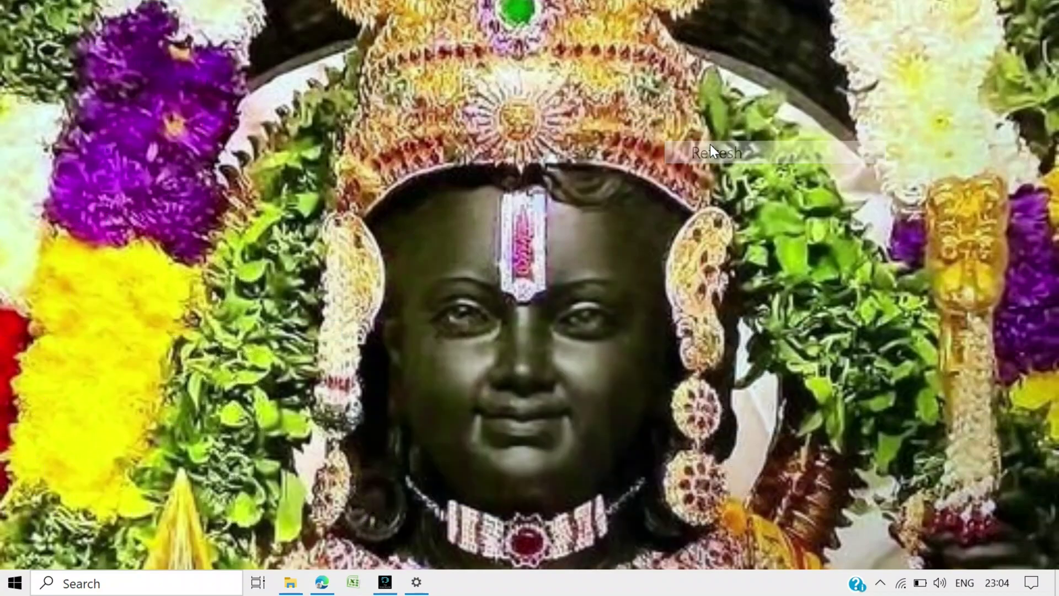
pyautogui.rightClick(654, 177)
pyautogui.click(701, 236)
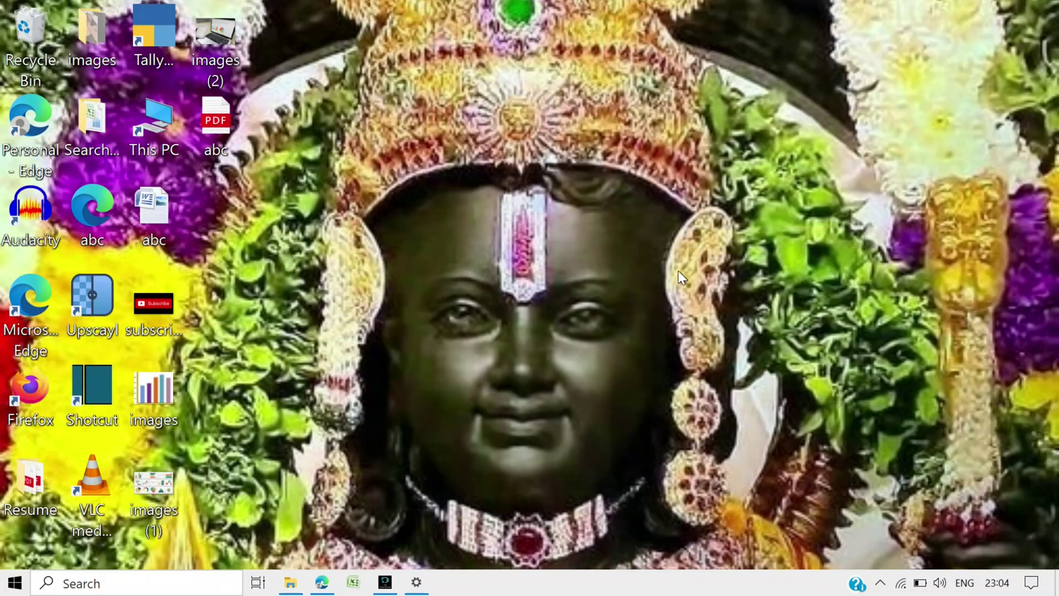
# Choose the Fill fit for the picture in the background settings and show the desktop
pyautogui.click(418, 582)
pyautogui.scroll(-1, 602, 286)
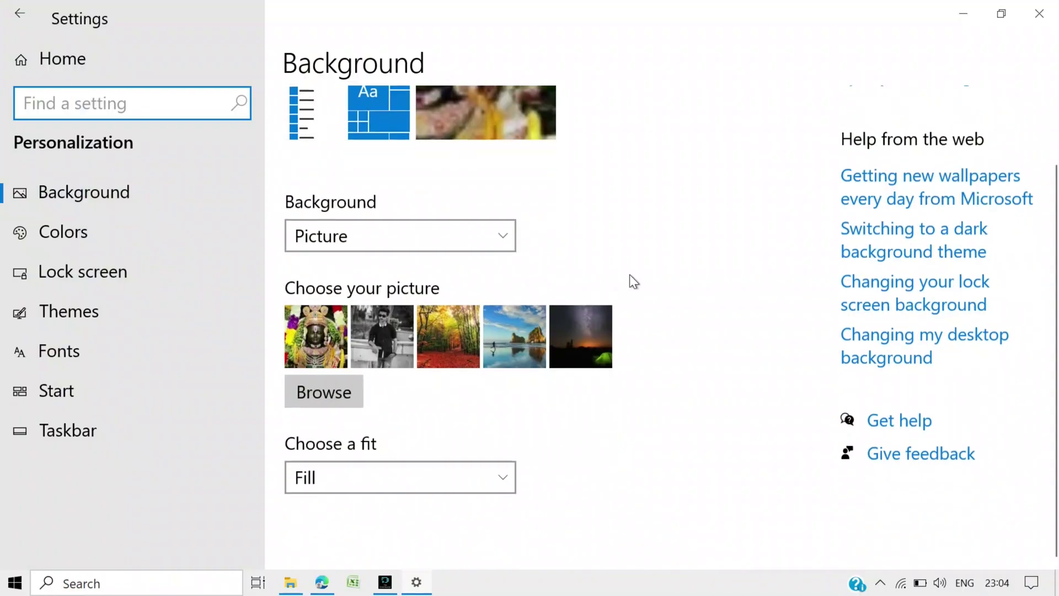
pyautogui.click(249, 486)
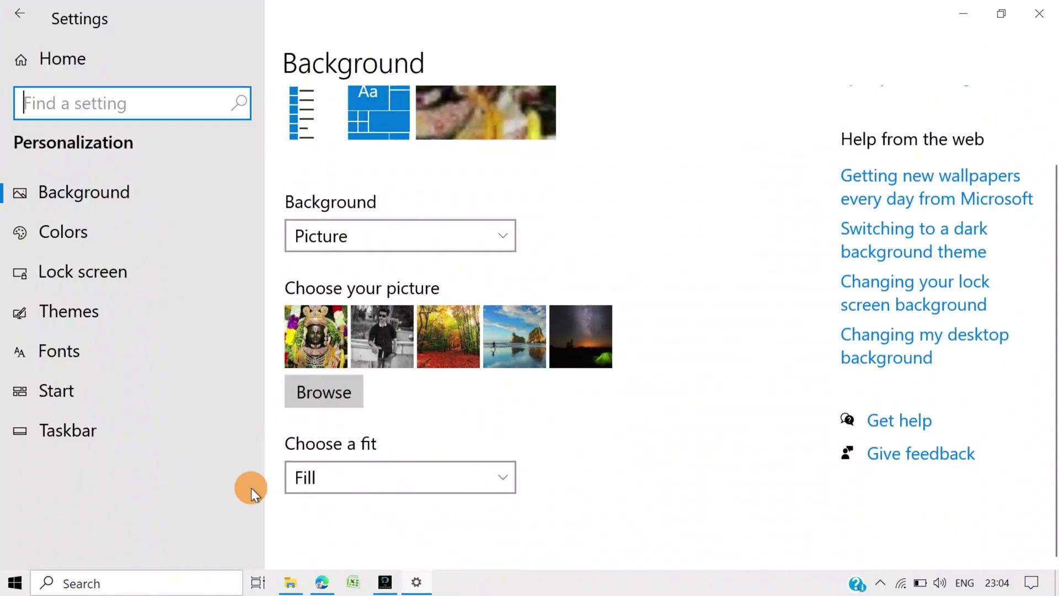
pyautogui.click(359, 542)
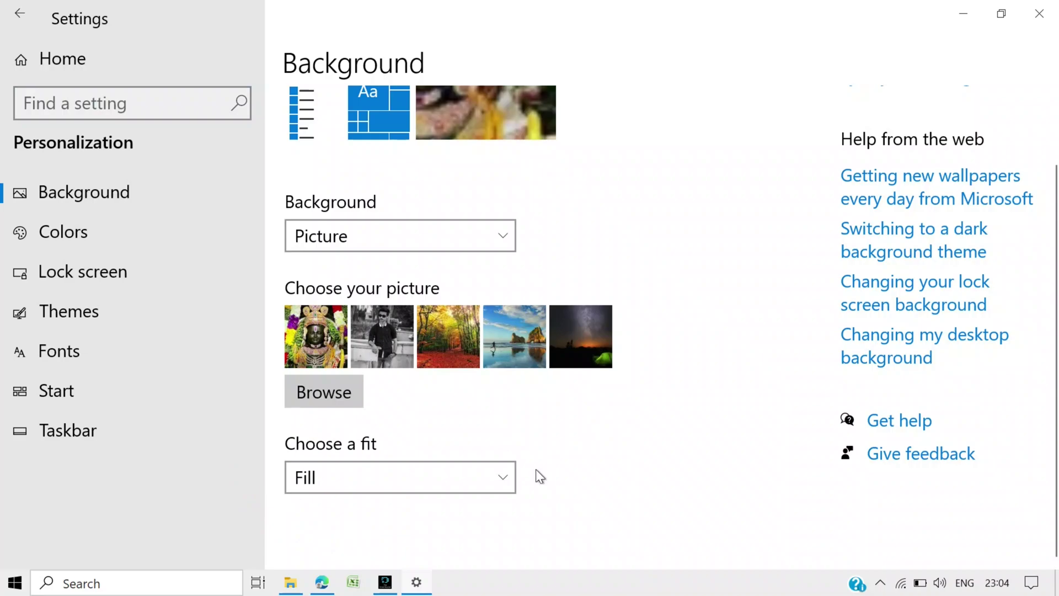
pyautogui.click(497, 476)
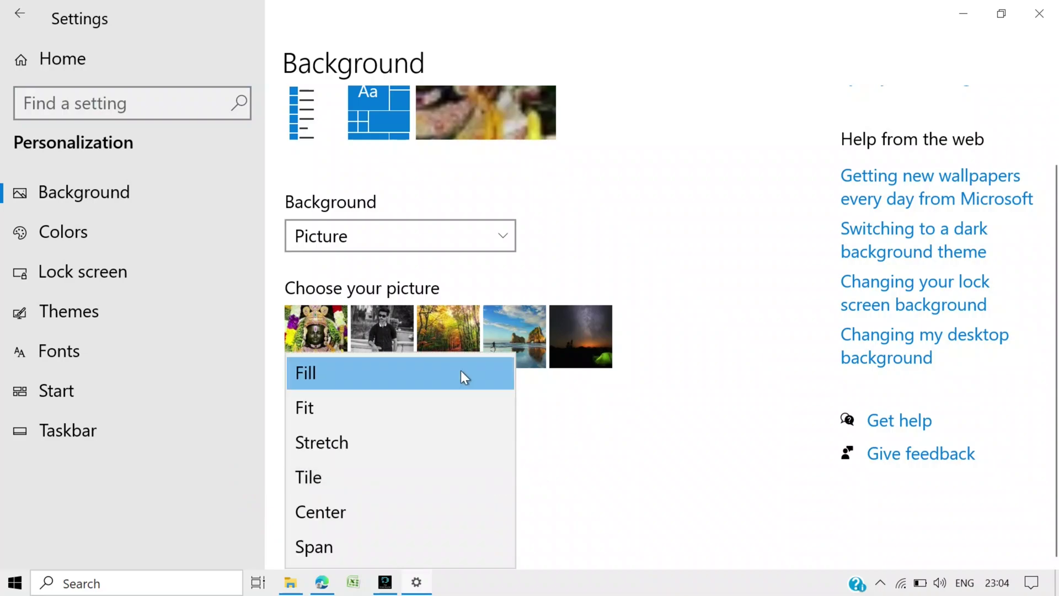
pyautogui.click(435, 365)
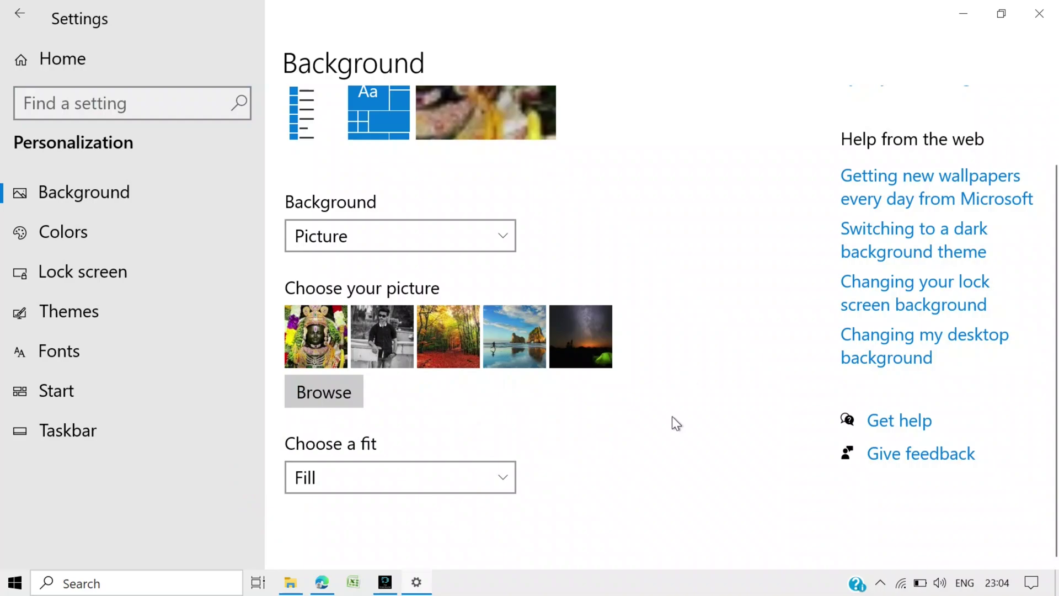
pyautogui.click(954, 16)
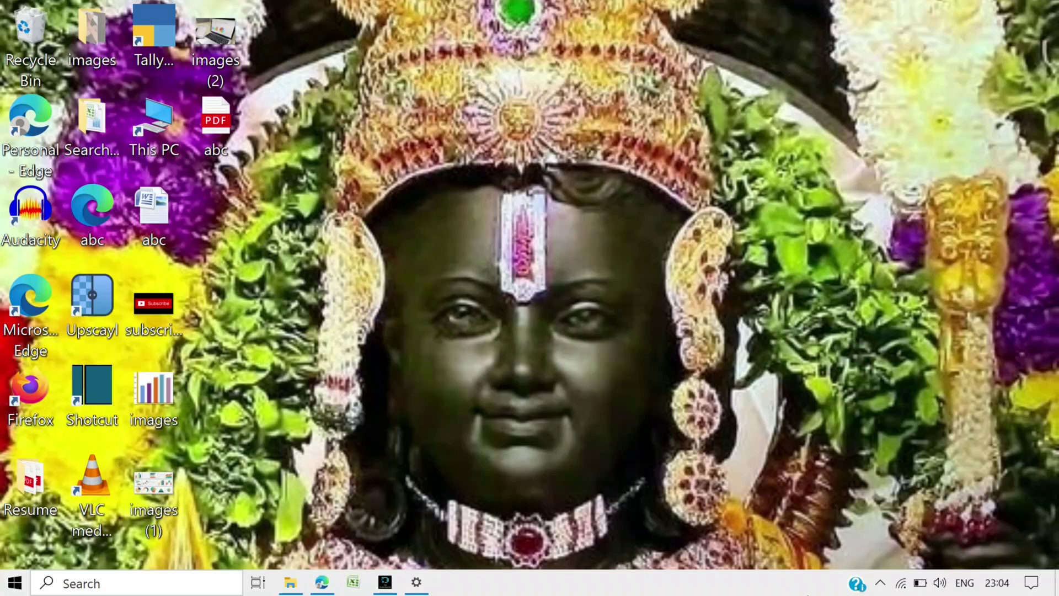
# Set the background picture's fit to Fit and show the desktop
pyautogui.click(423, 575)
pyautogui.click(394, 483)
pyautogui.click(390, 408)
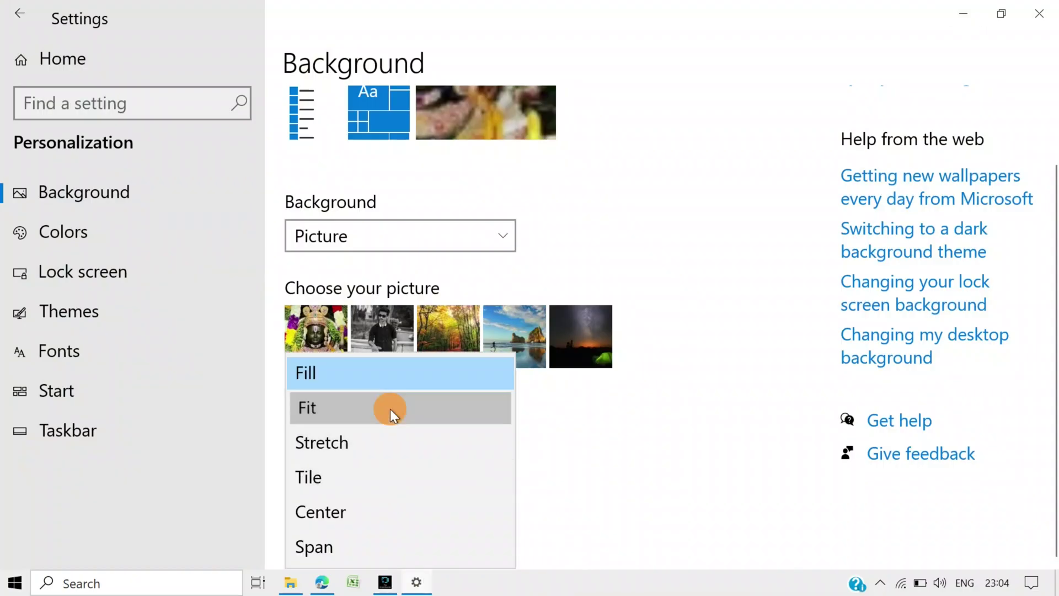
pyautogui.scroll(-3, 749, 153)
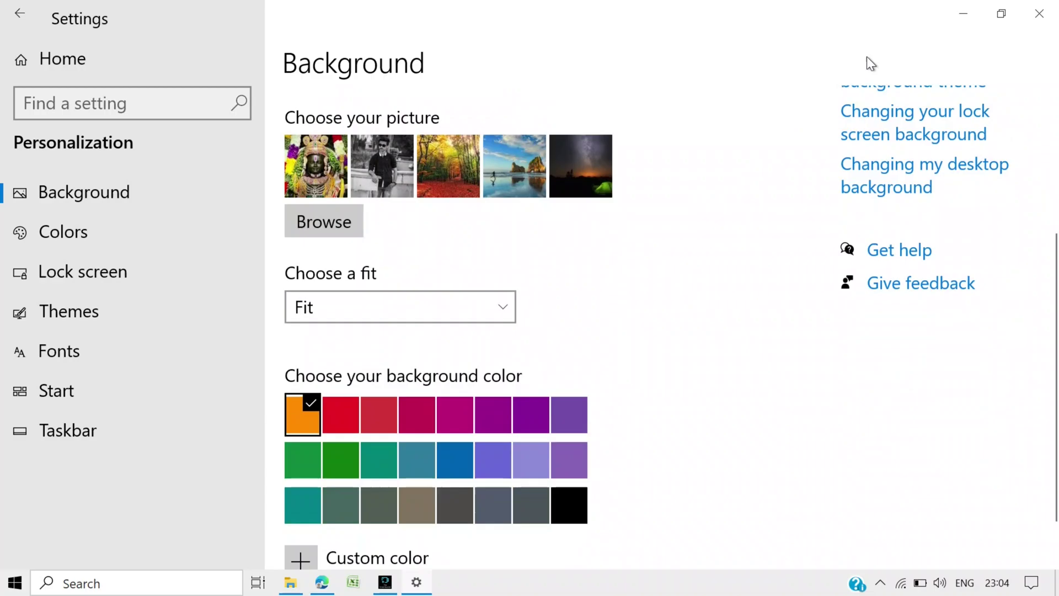
pyautogui.click(949, 14)
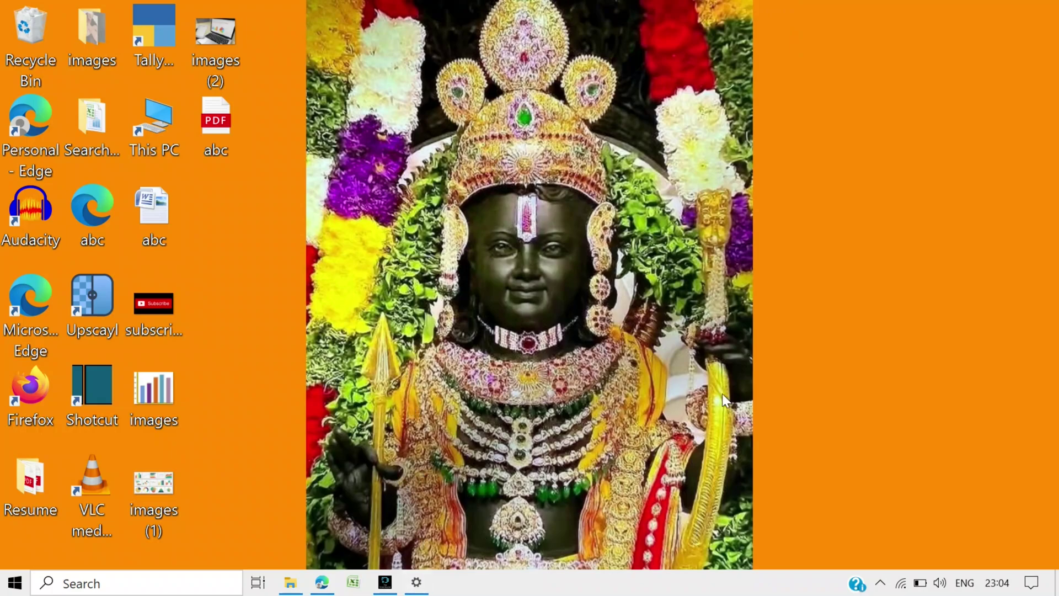
# Change the background color around the fitted picture to Black and show the desktop
pyautogui.scroll(-2, 425, 555)
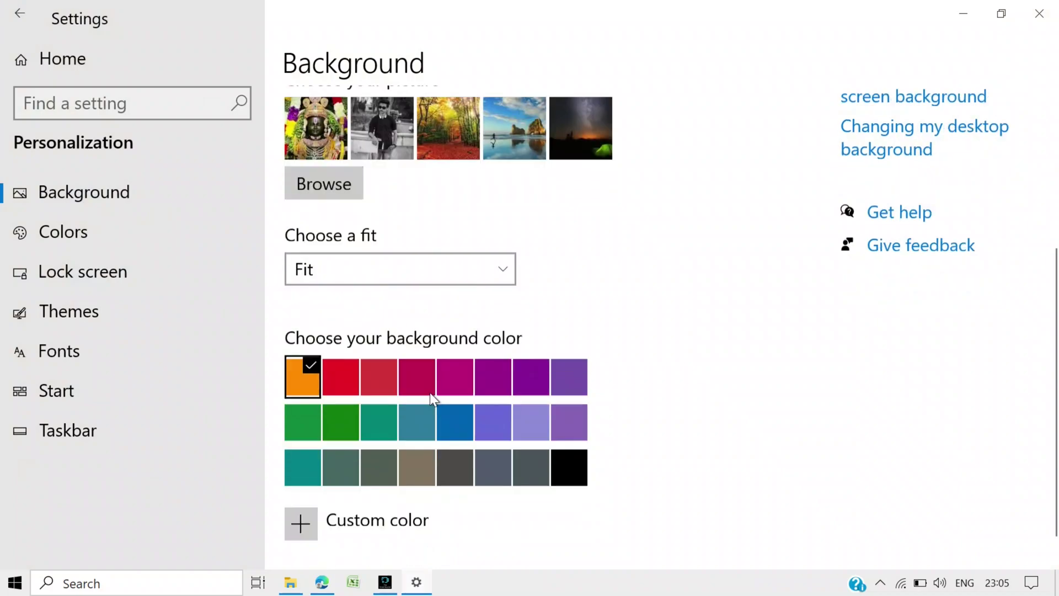
pyautogui.click(560, 434)
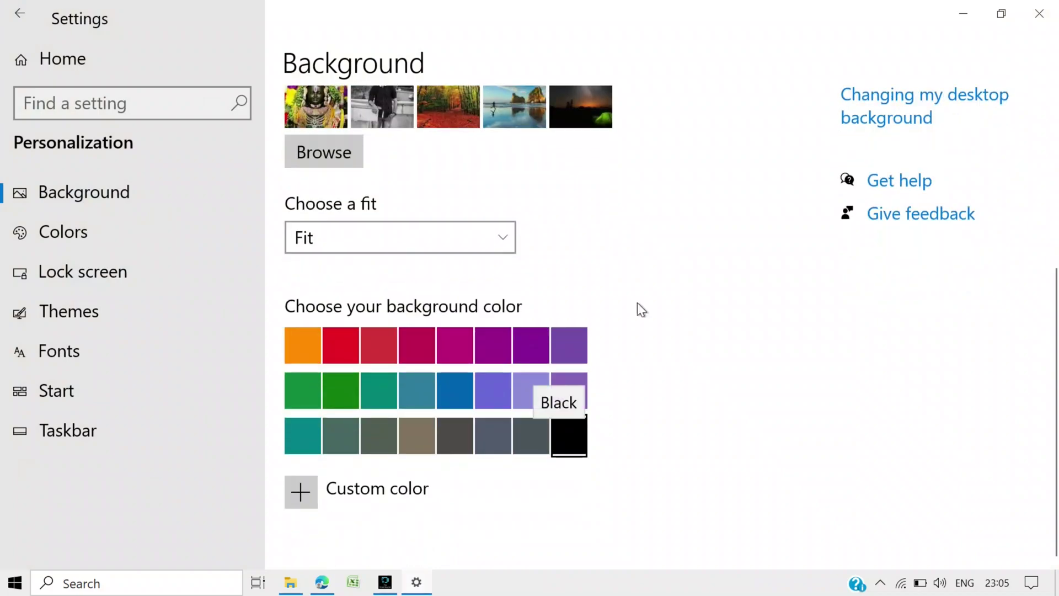
pyautogui.click(970, 11)
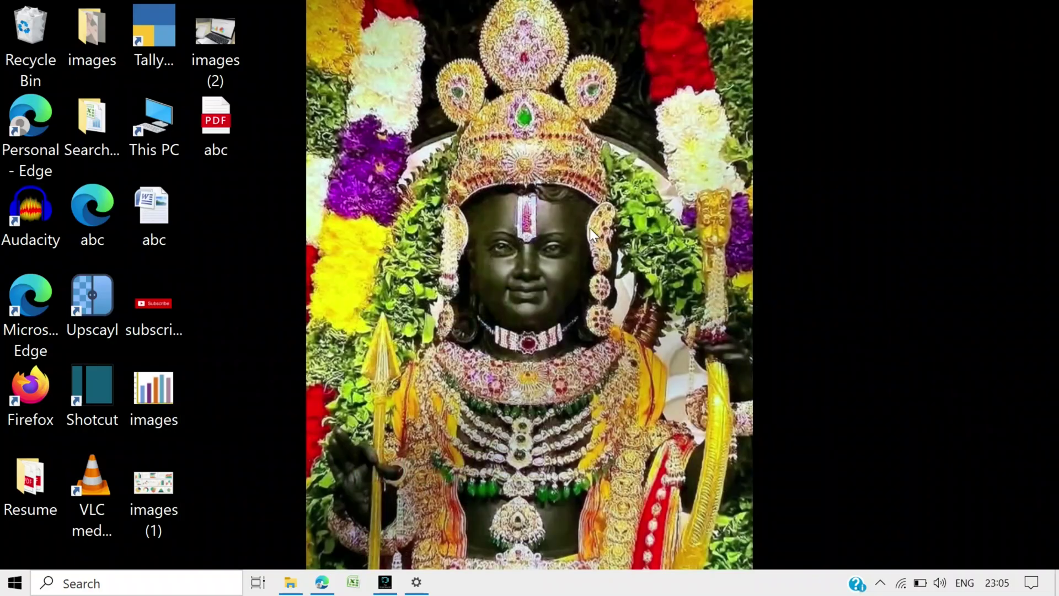
# Set the background picture's fit to Stretch and show the desktop
pyautogui.click(416, 582)
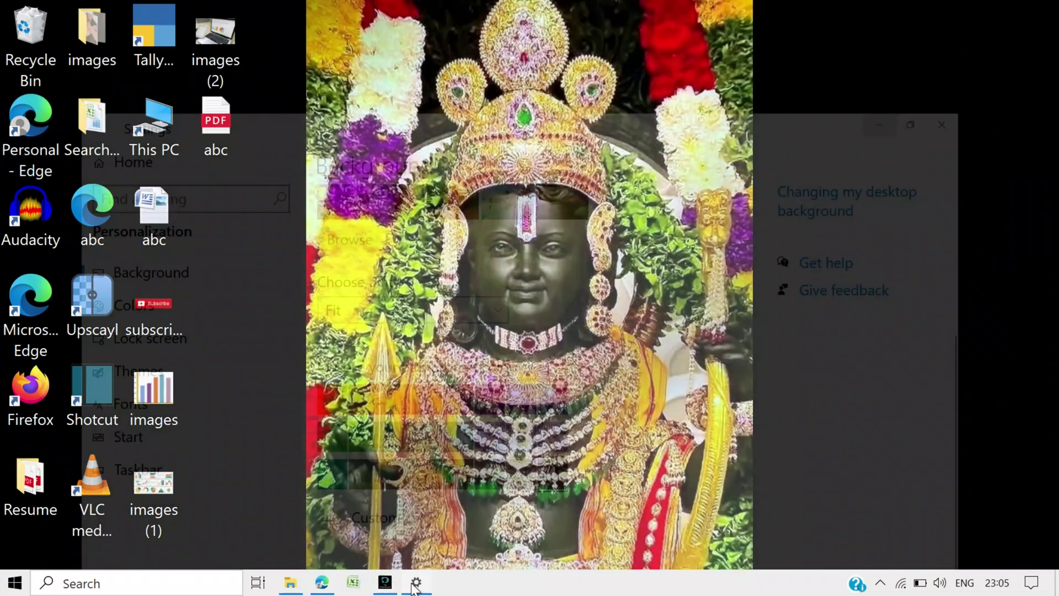
pyautogui.click(465, 240)
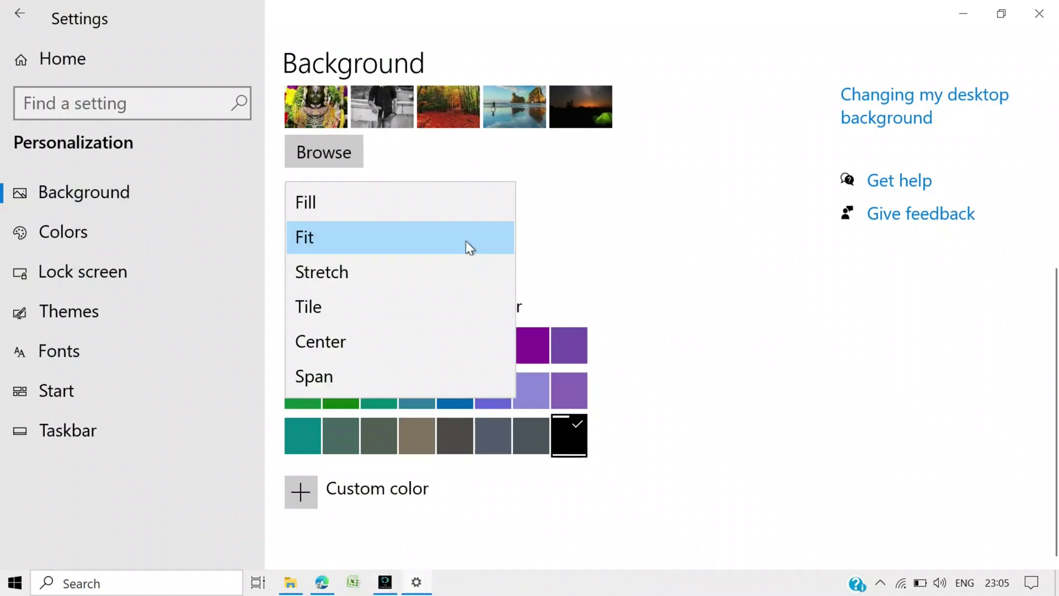
pyautogui.click(458, 272)
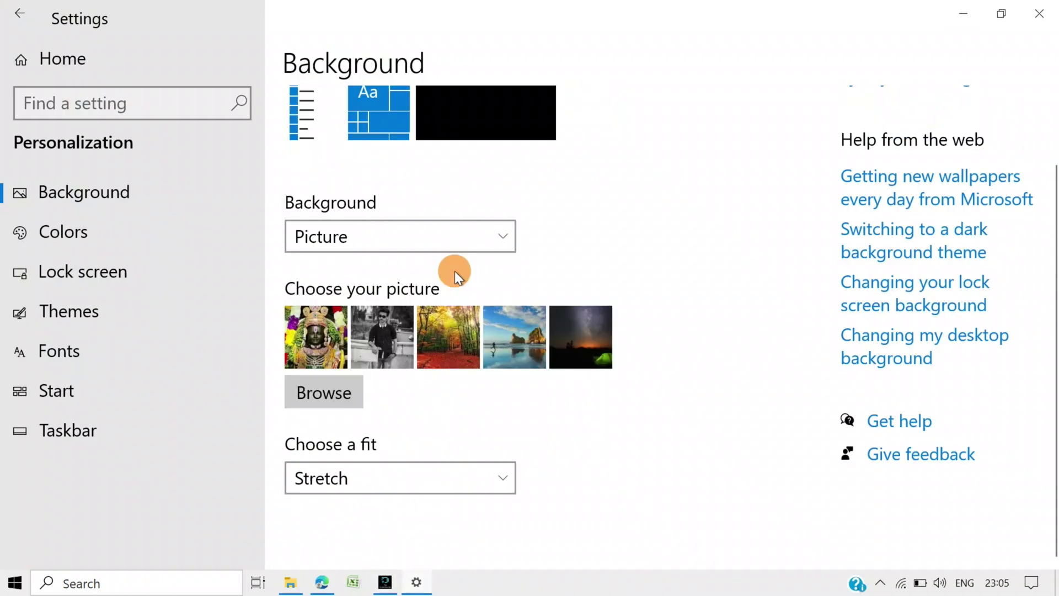
pyautogui.click(963, 13)
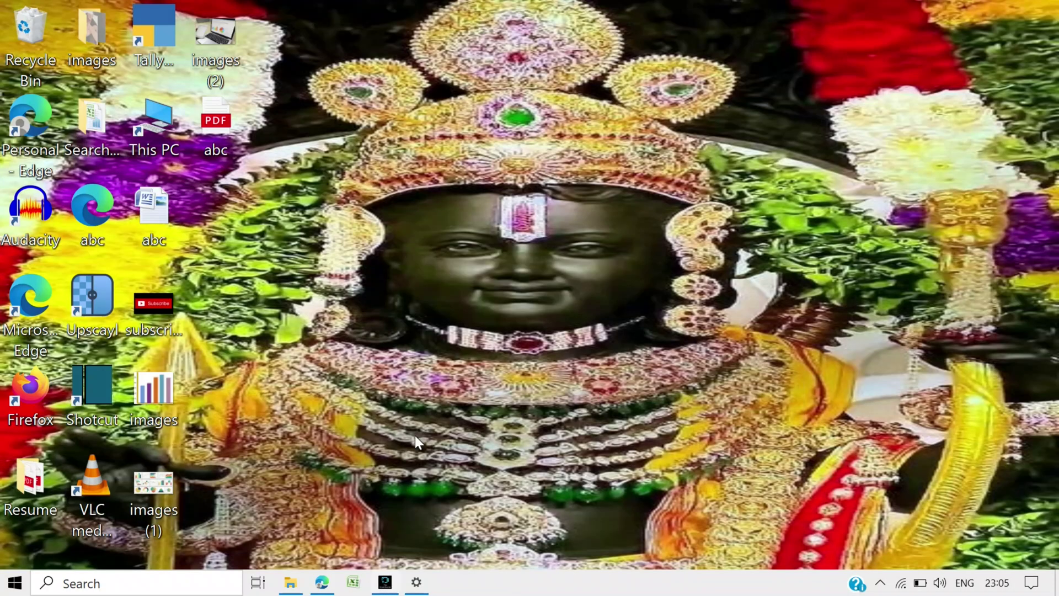
# Set the background picture's fit to Tile, then show and refresh the desktop
pyautogui.click(416, 582)
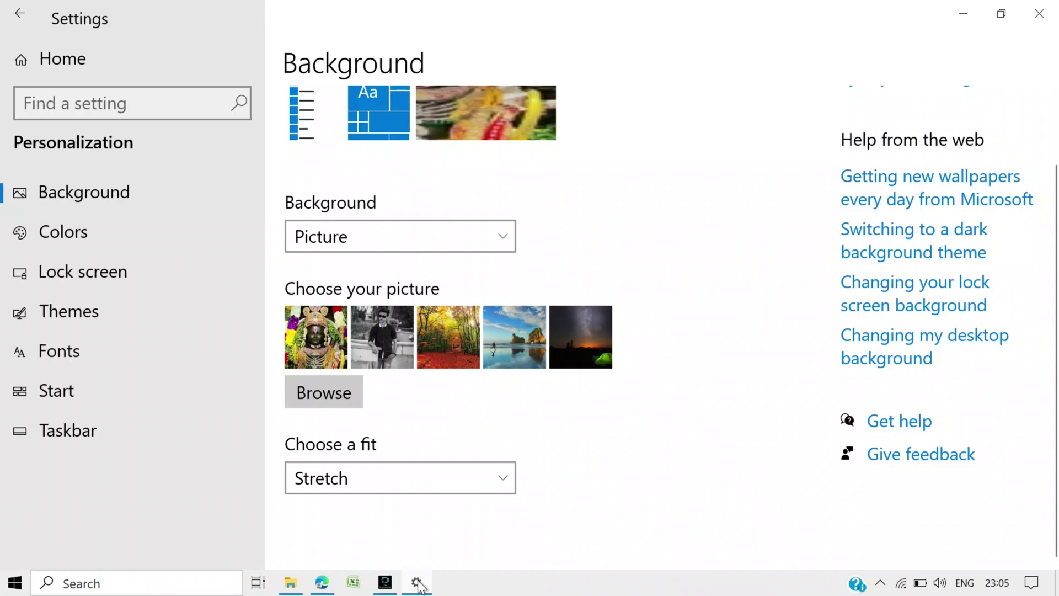
pyautogui.click(384, 236)
pyautogui.click(384, 236)
pyautogui.click(399, 478)
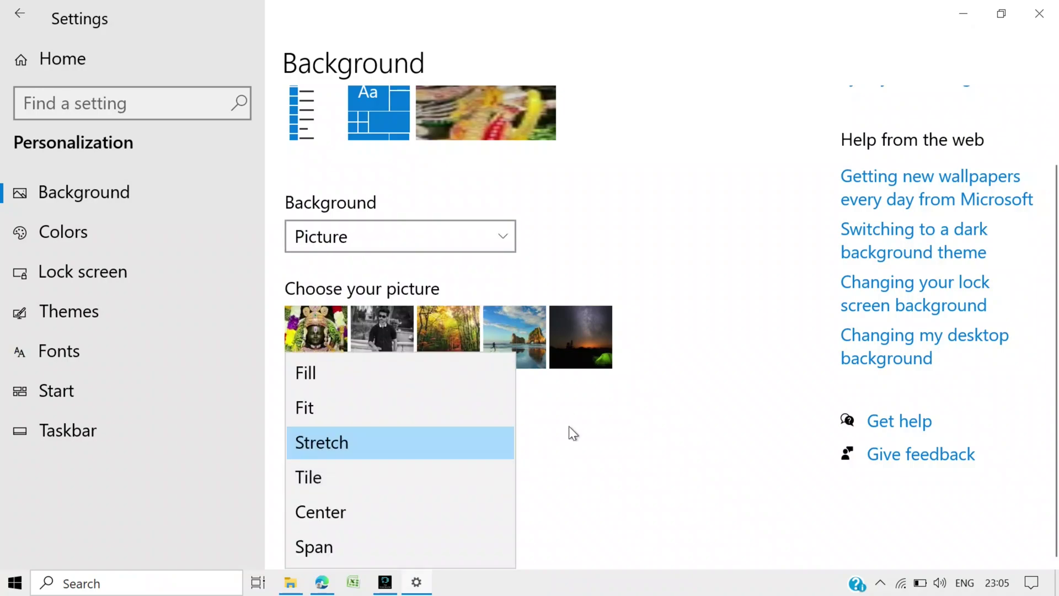
pyautogui.click(473, 476)
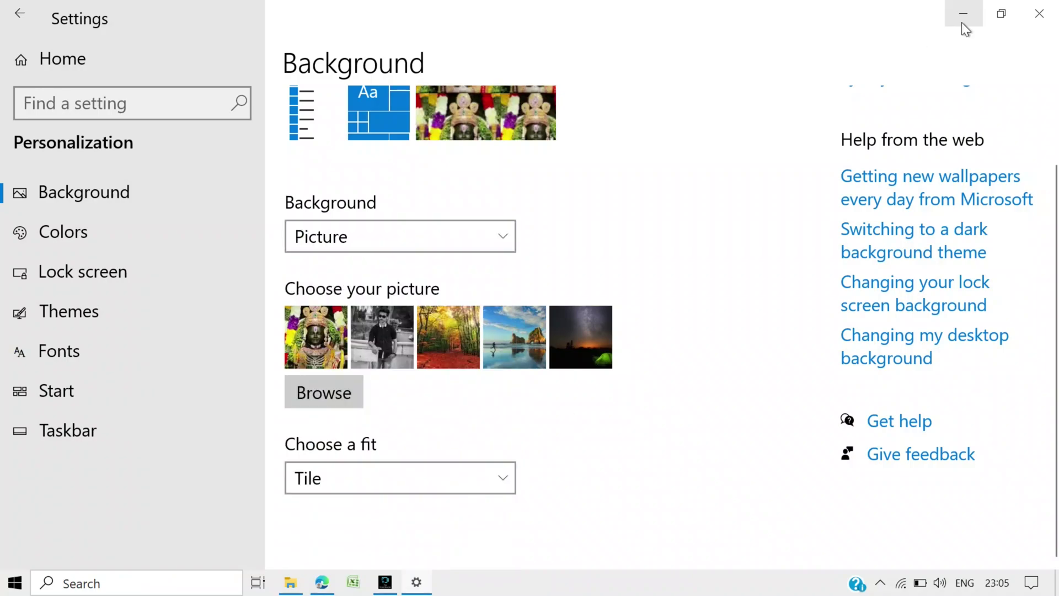
pyautogui.click(963, 14)
pyautogui.rightClick(515, 208)
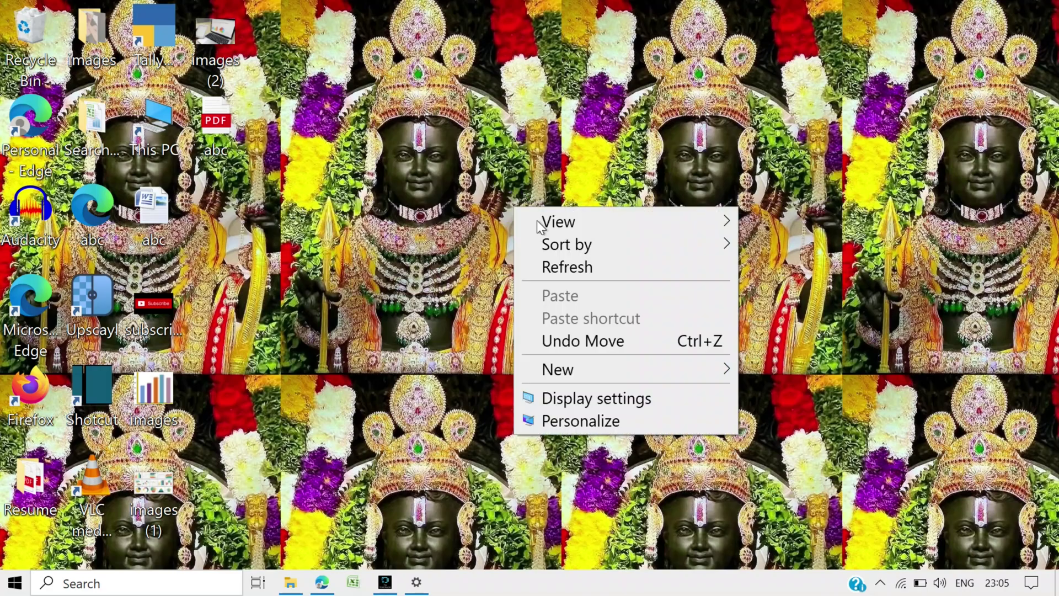
pyautogui.click(546, 267)
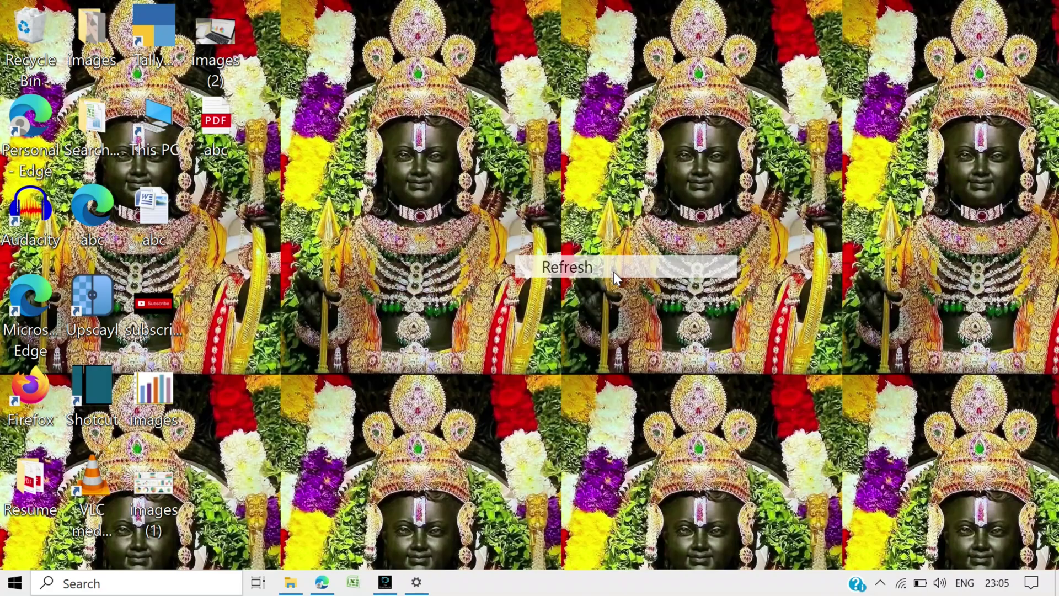
# Set the background picture's fit to Center and show the desktop
pyautogui.click(415, 582)
pyautogui.click(489, 474)
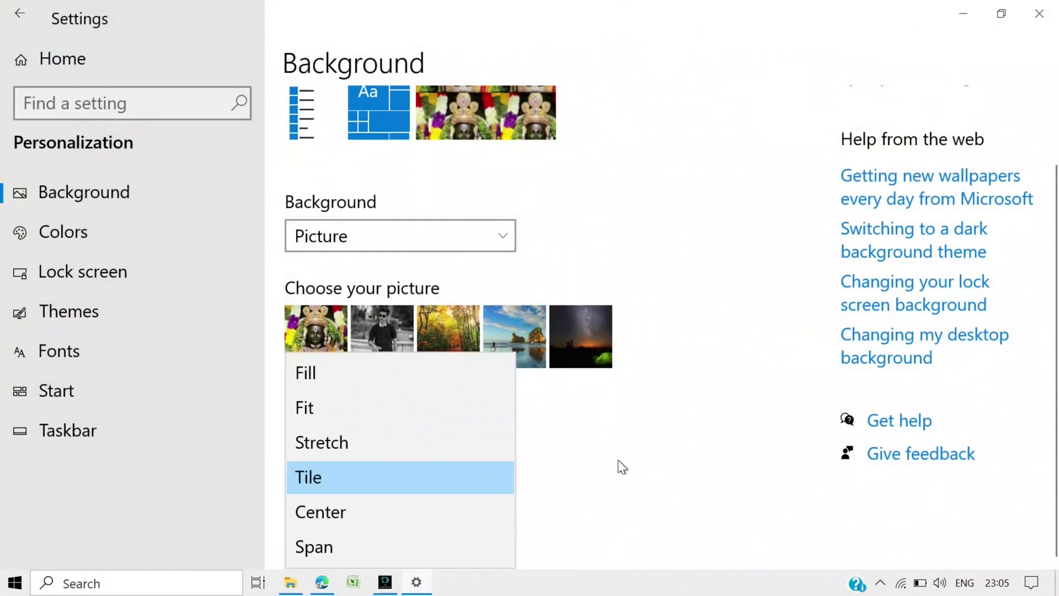
pyautogui.click(490, 511)
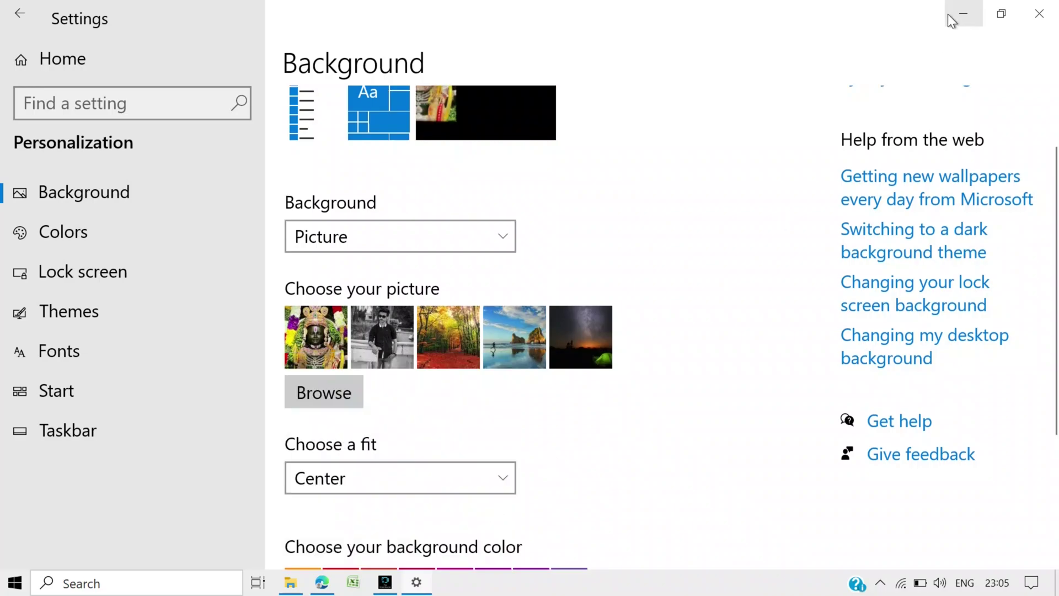
pyautogui.click(962, 14)
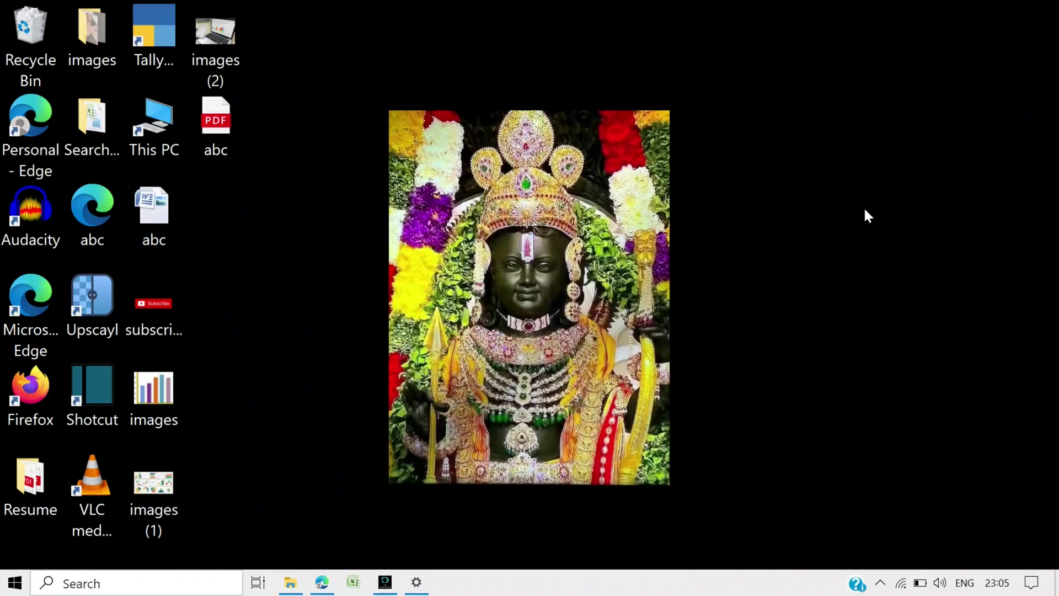
# Set the background picture's fit to Span, then show and refresh the desktop
pyautogui.click(416, 582)
pyautogui.scroll(-4, 447, 475)
pyautogui.click(445, 243)
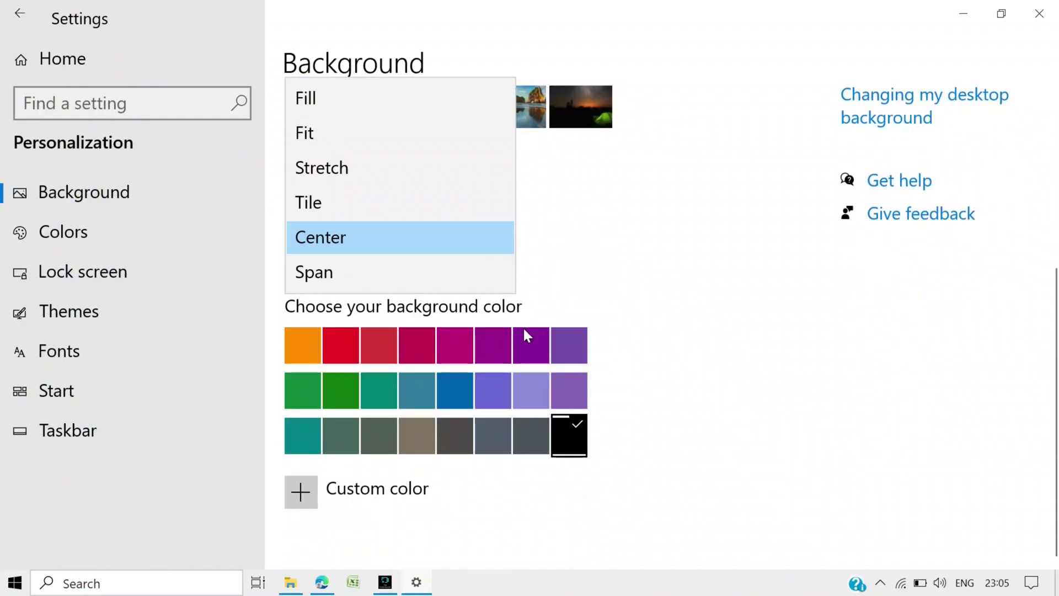
pyautogui.click(438, 275)
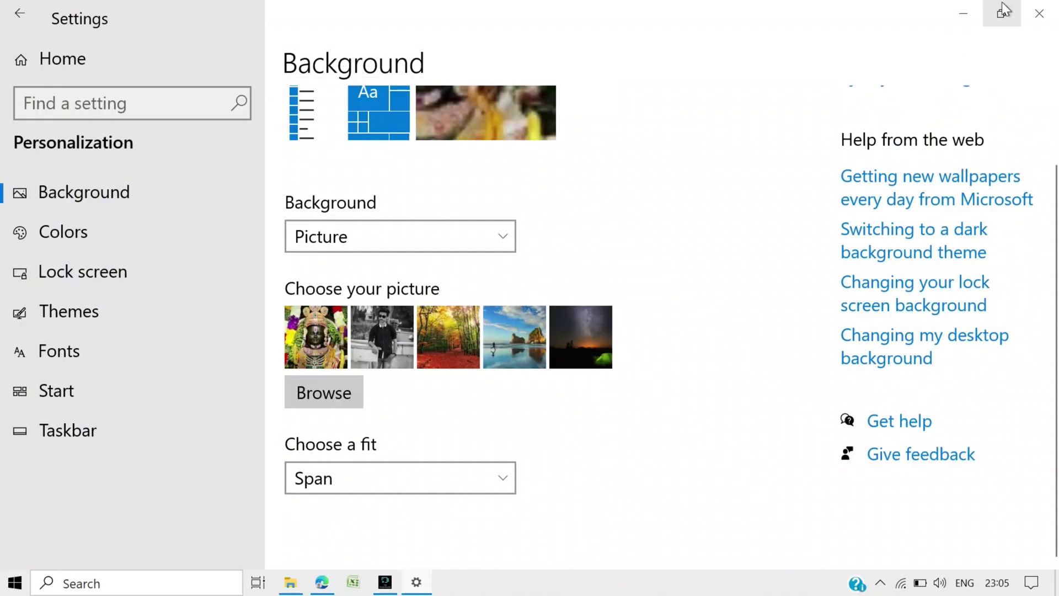
pyautogui.click(964, 11)
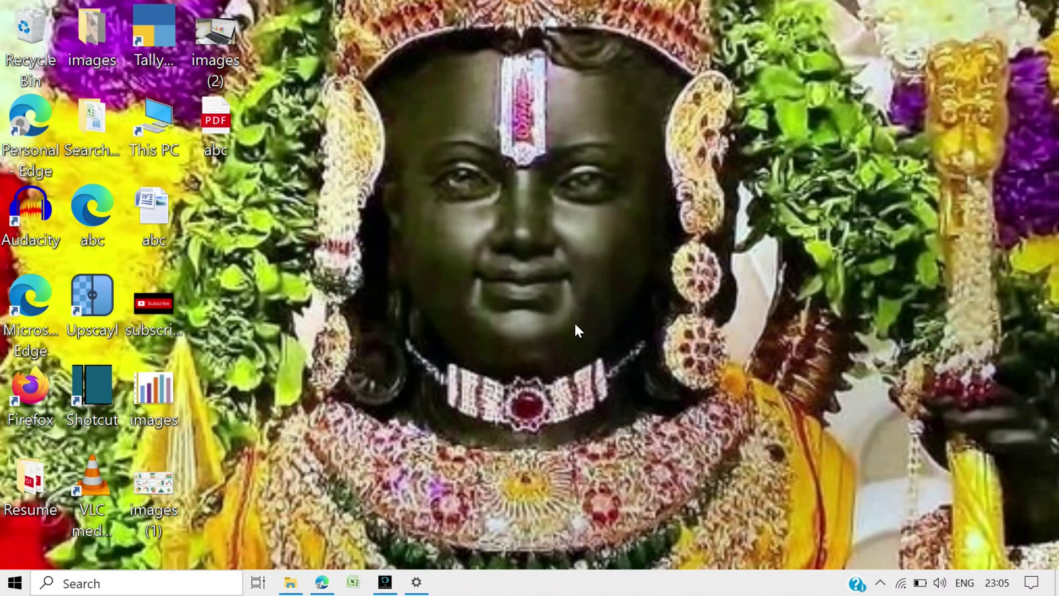
pyautogui.rightClick(669, 253)
pyautogui.click(722, 313)
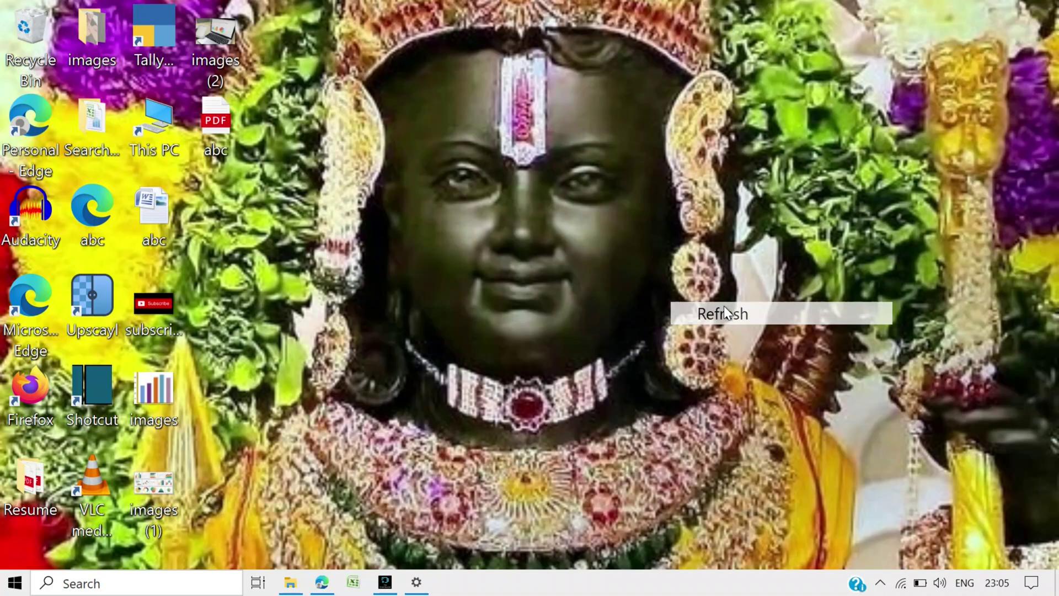
# Reopen the personalization settings from the desktop and bring up the background options of the lock screen
pyautogui.hotkey('alt', 'Tab')
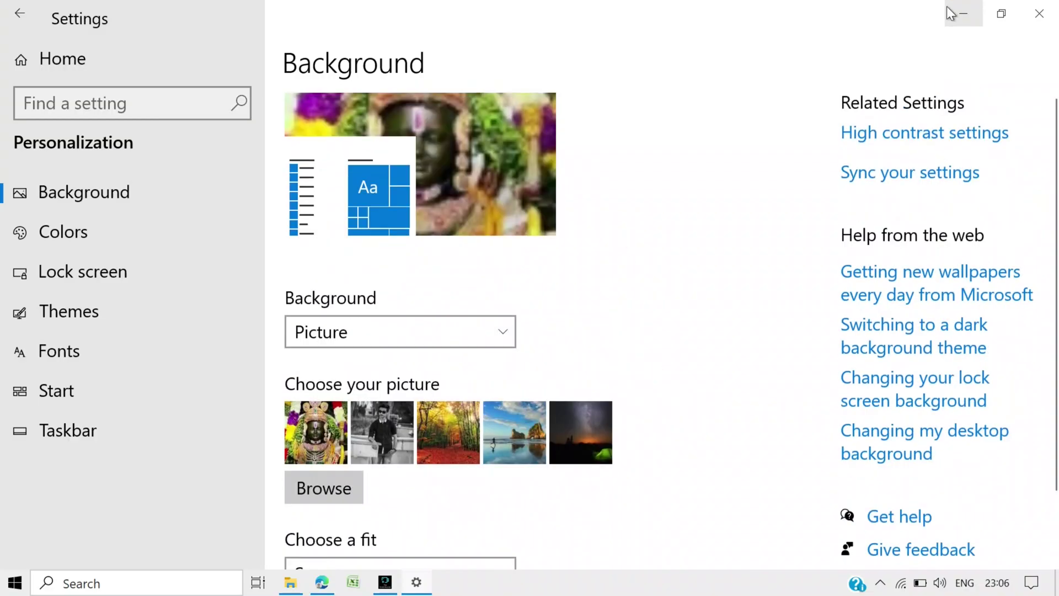
pyautogui.click(963, 13)
pyautogui.rightClick(604, 140)
pyautogui.click(682, 350)
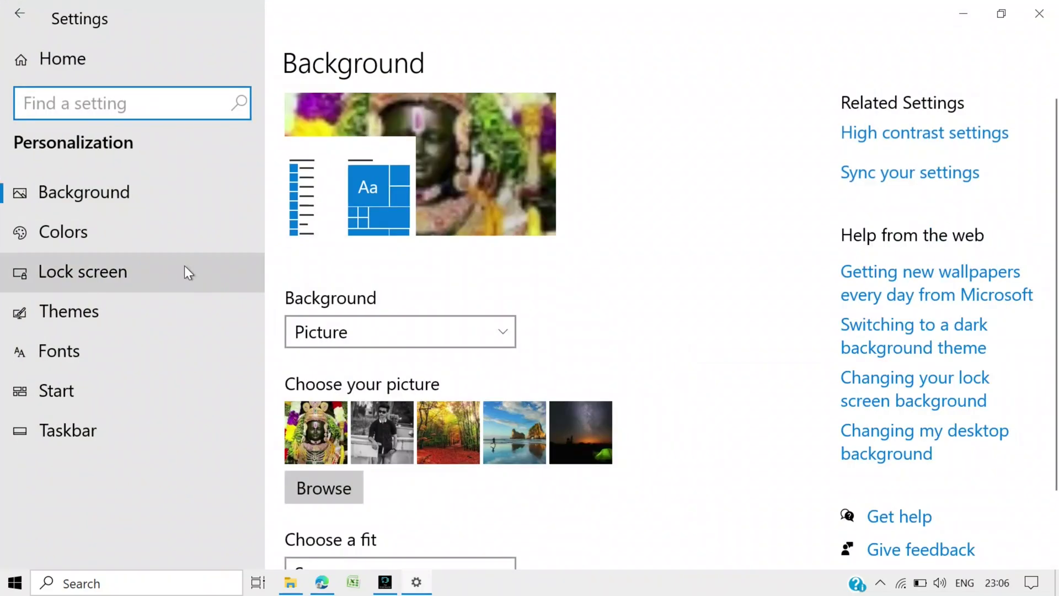
pyautogui.click(129, 273)
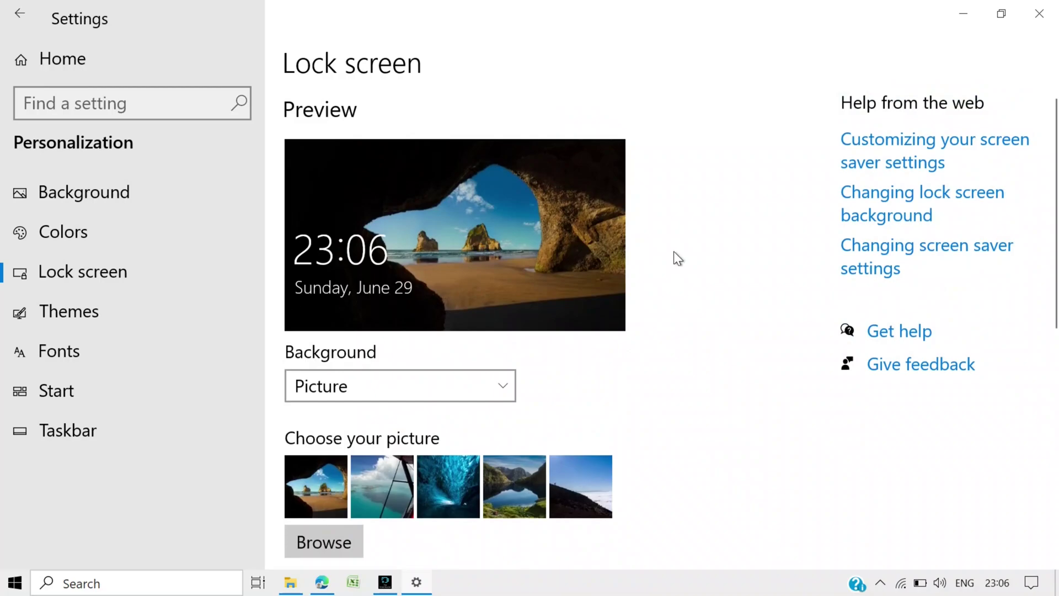
pyautogui.scroll(-2, 674, 254)
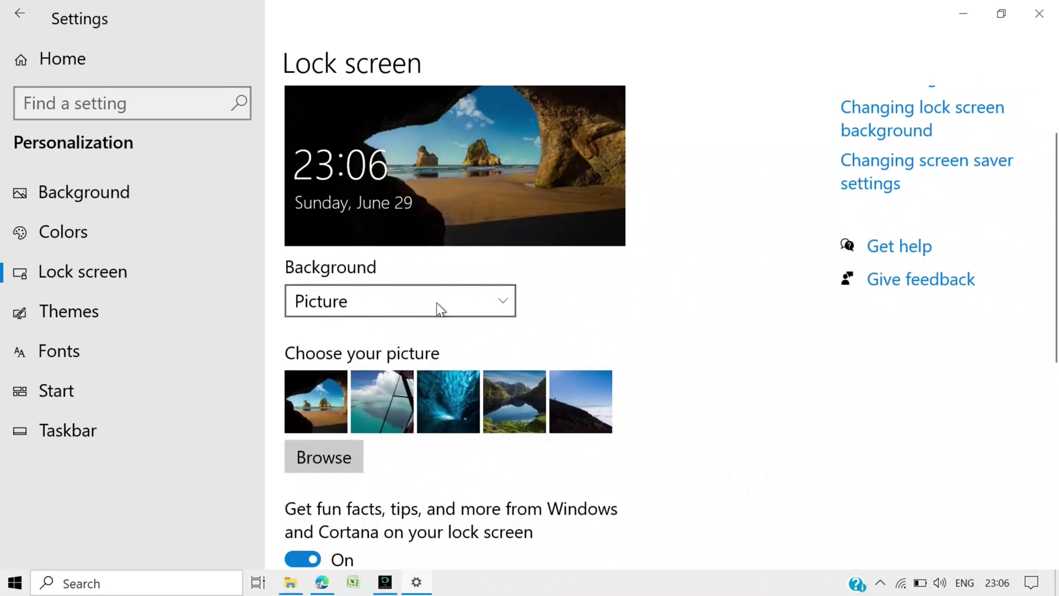
# Switch the lock screen background type to Windows spotlight and back to Picture
pyautogui.click(481, 297)
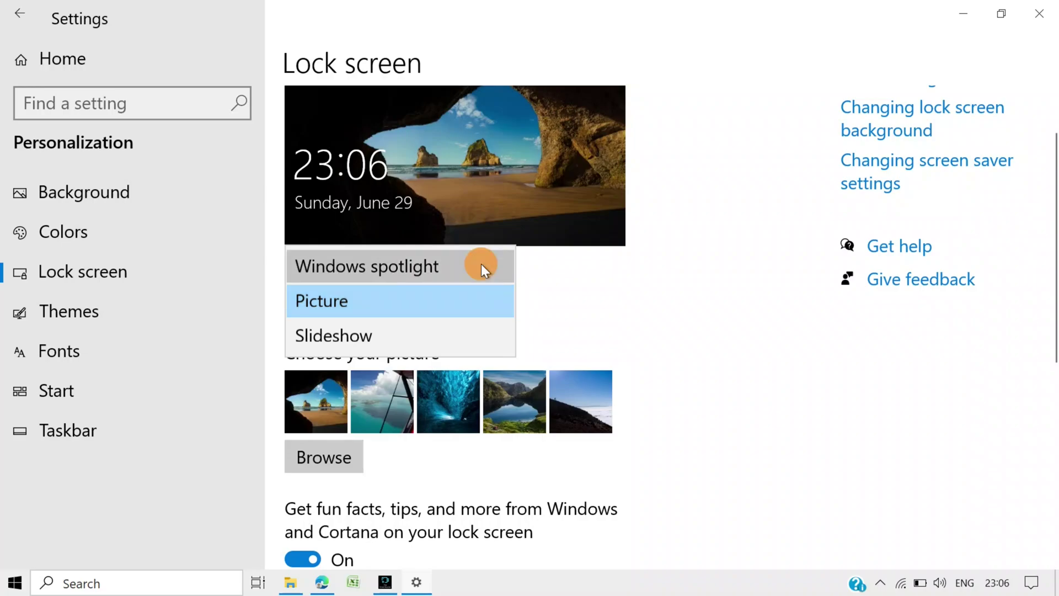
pyautogui.click(480, 265)
pyautogui.click(482, 303)
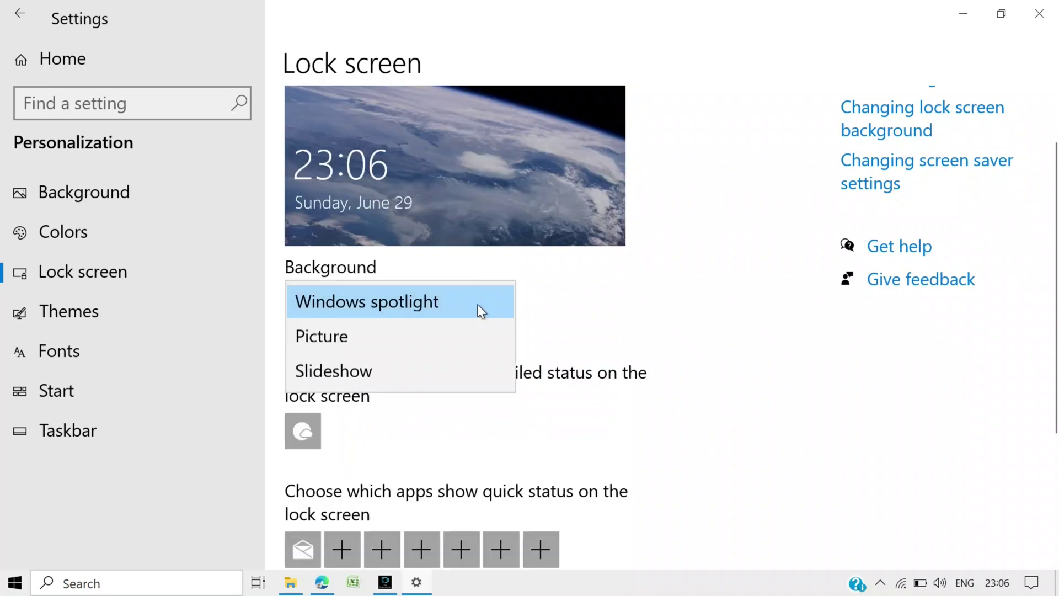
pyautogui.click(471, 333)
# Browse to the WallPaper folder and set the forest-3804001_1920 image as the lock screen picture
pyautogui.scroll(-2, 461, 378)
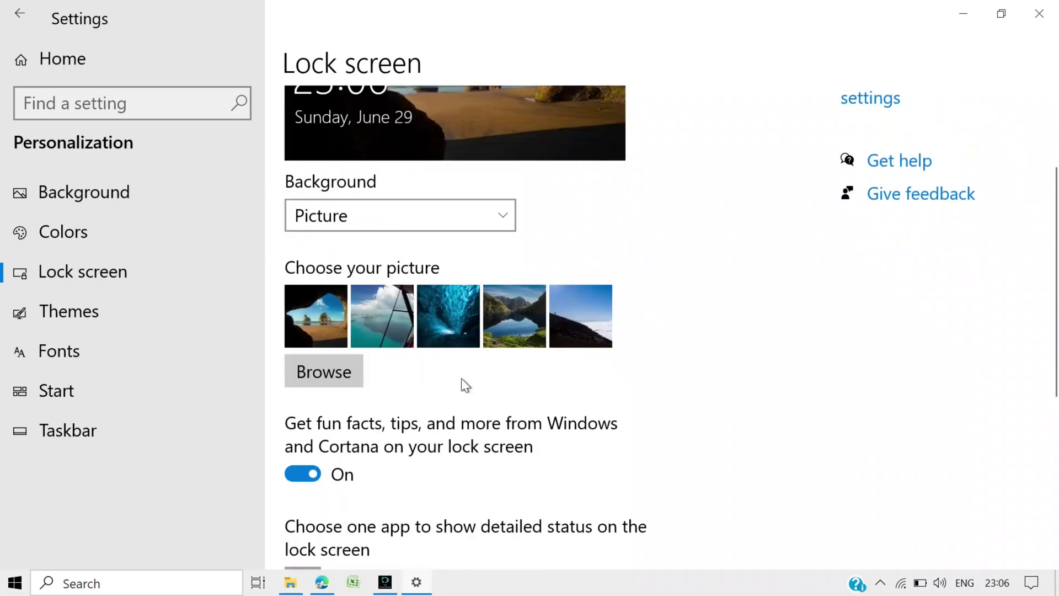
pyautogui.click(352, 369)
pyautogui.scroll(4, 157, 200)
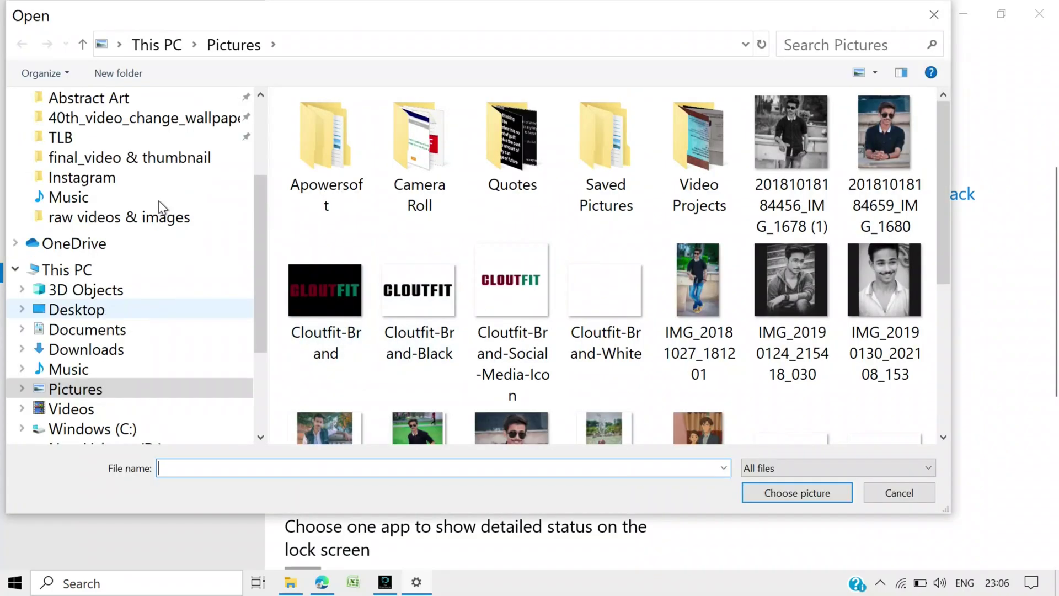
pyautogui.click(155, 197)
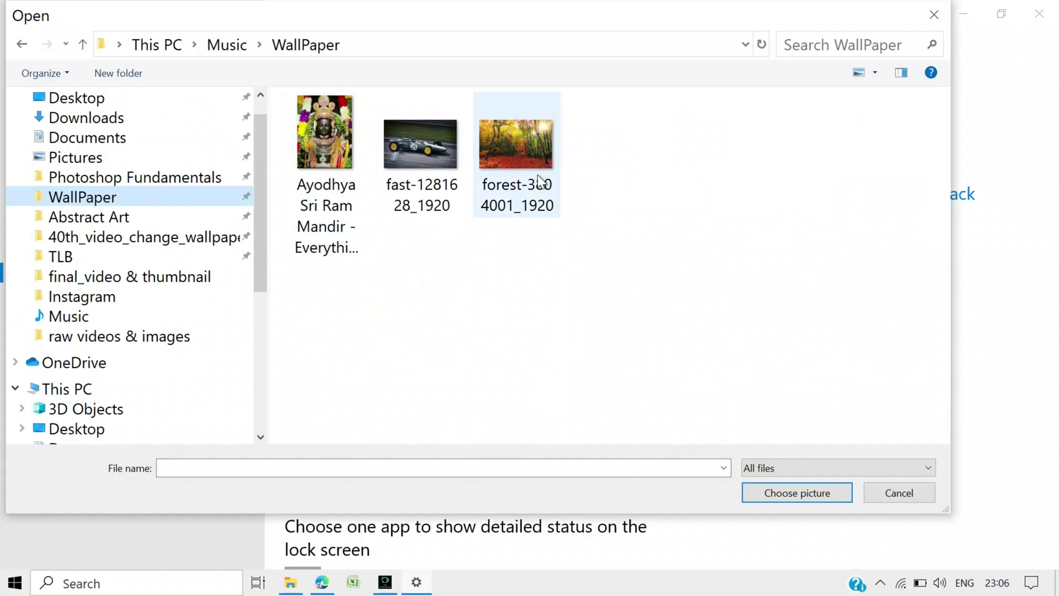
pyautogui.click(524, 160)
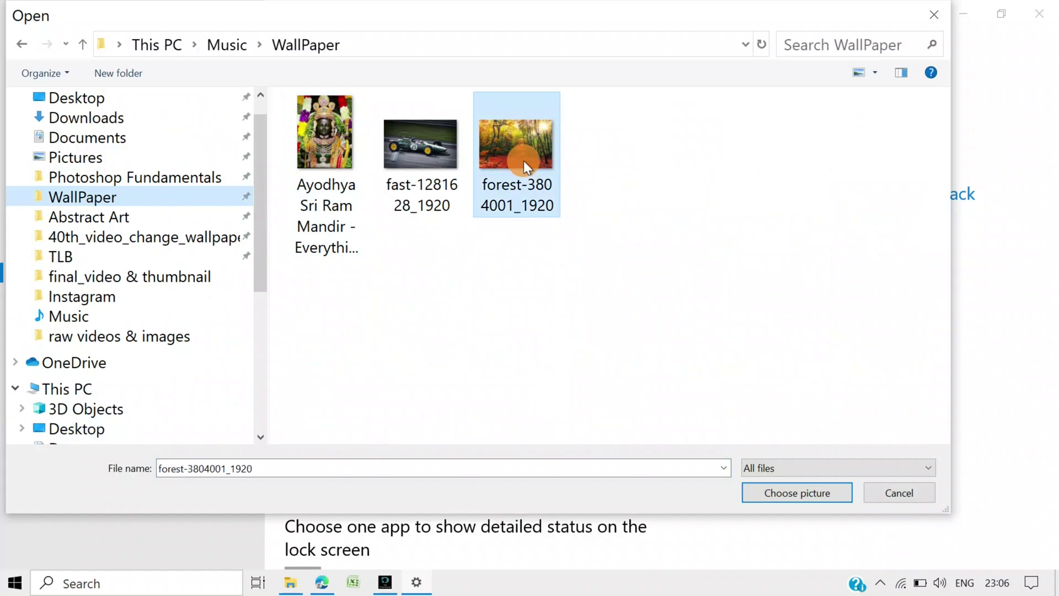
pyautogui.click(825, 495)
pyautogui.scroll(2, 561, 264)
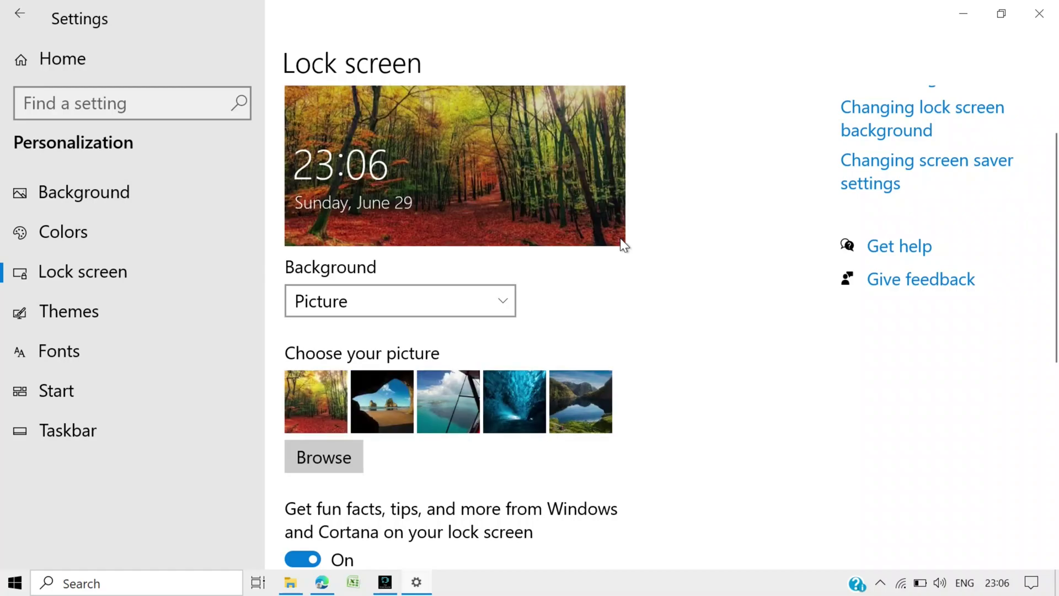
pyautogui.scroll(2, 459, 141)
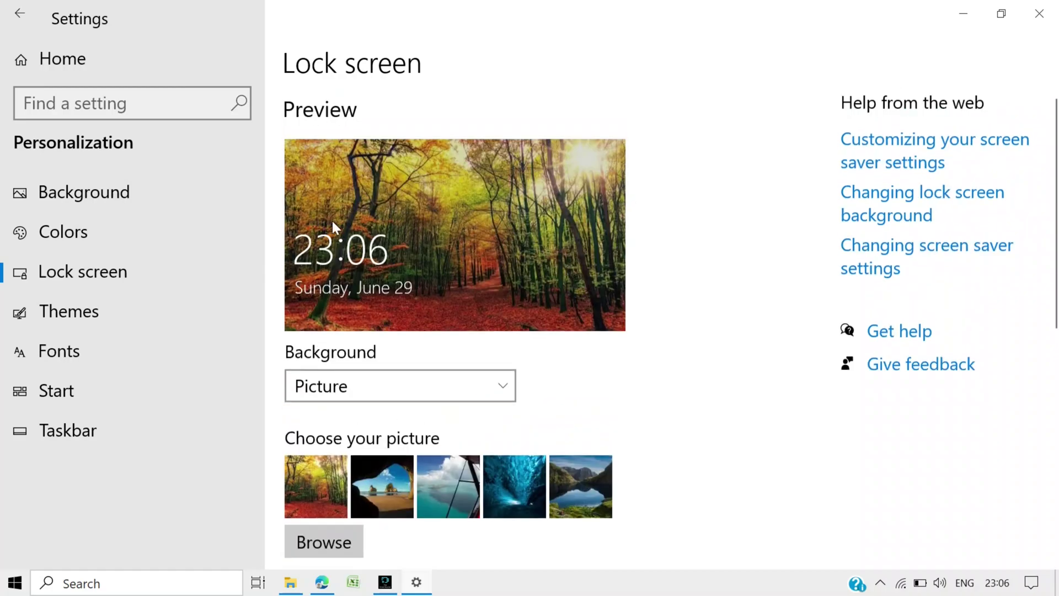
pyautogui.scroll(-4, 612, 143)
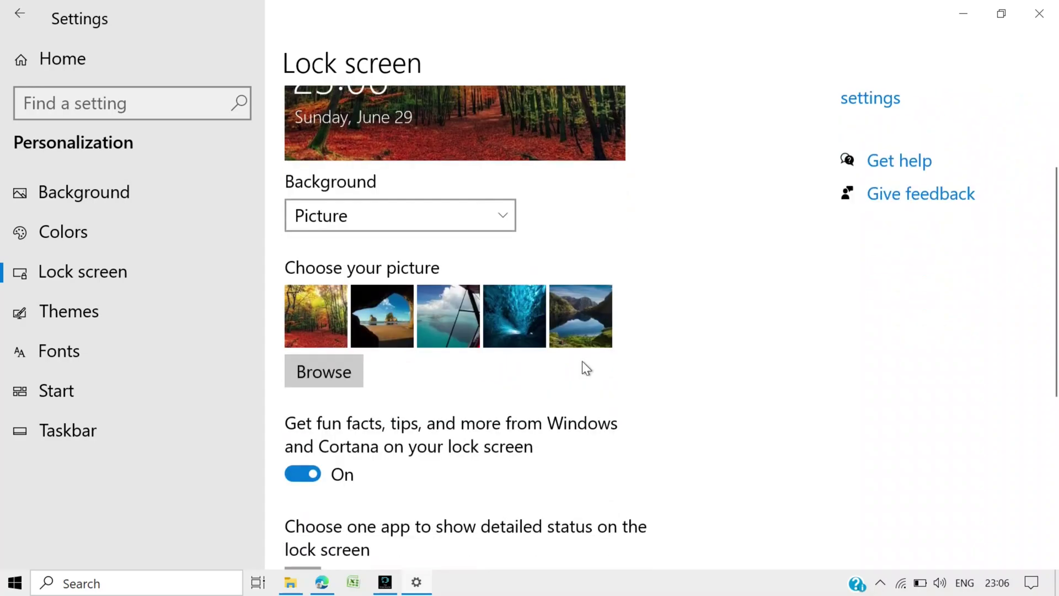
pyautogui.scroll(-3, 546, 397)
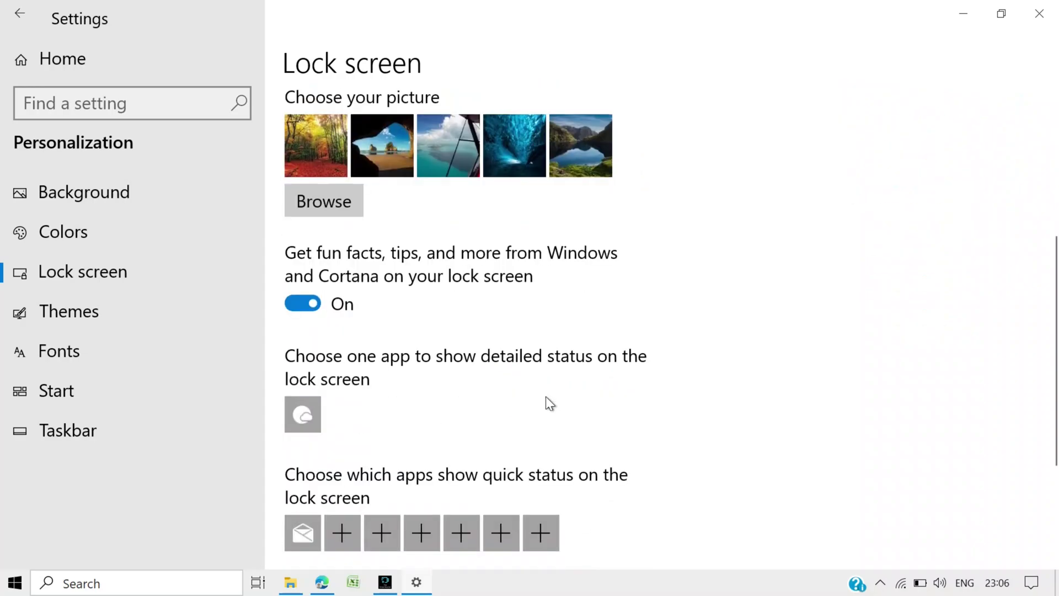